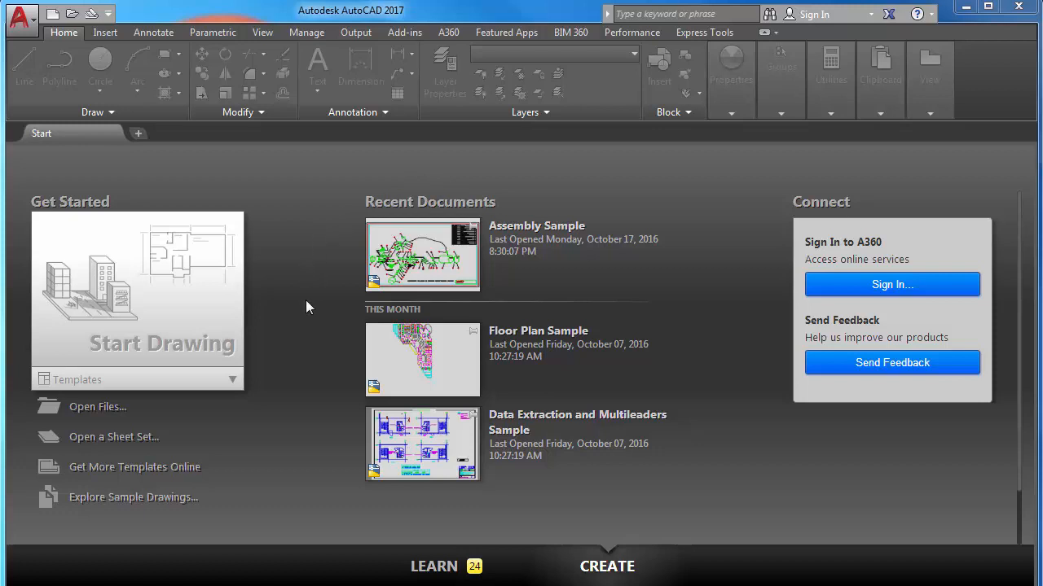
Create a new drawing from a template and set its length unit type to Architectural
click(233, 380)
click(192, 448)
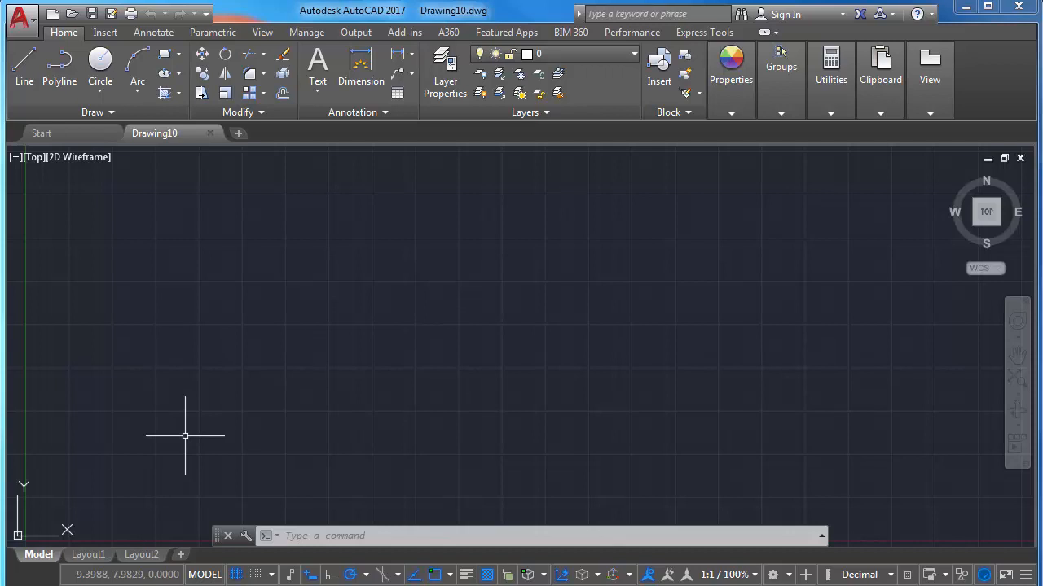
text(units)
key(Return)
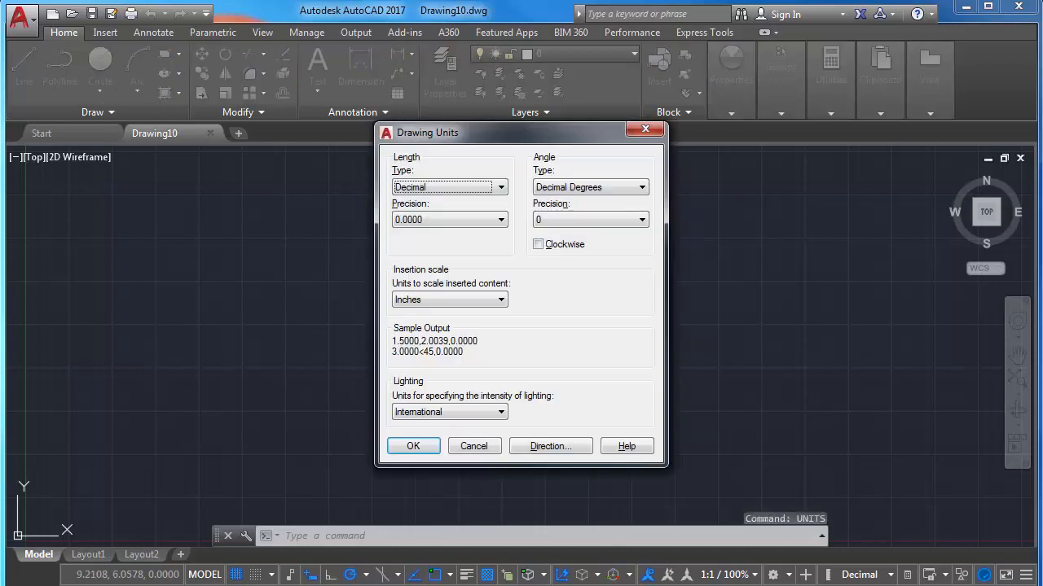
click(432, 189)
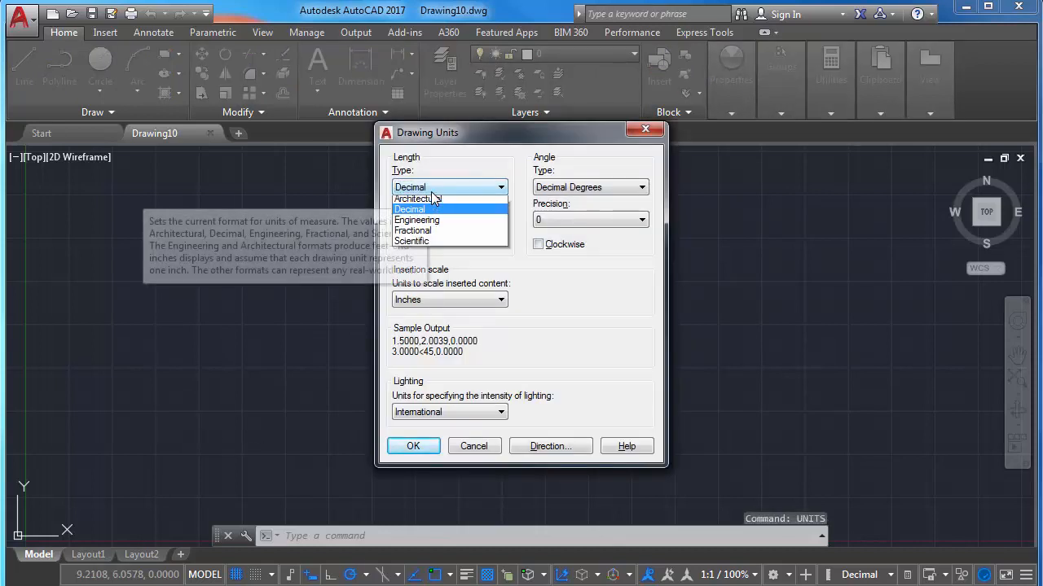
click(427, 203)
click(412, 446)
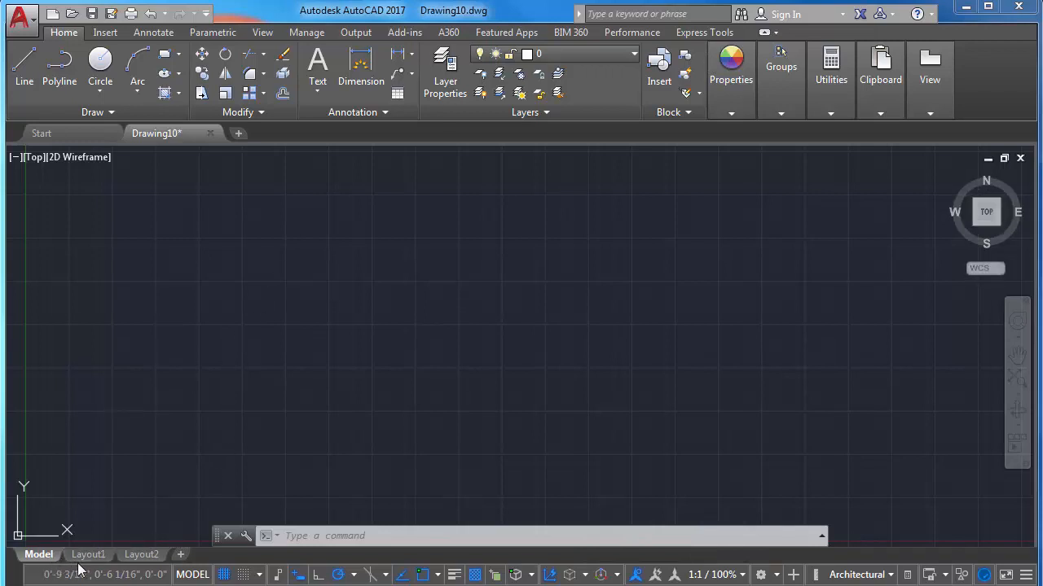
Turn on time-sensitive right-click in the right-click customization of the user preferences and apply it
mouse_move(93, 561)
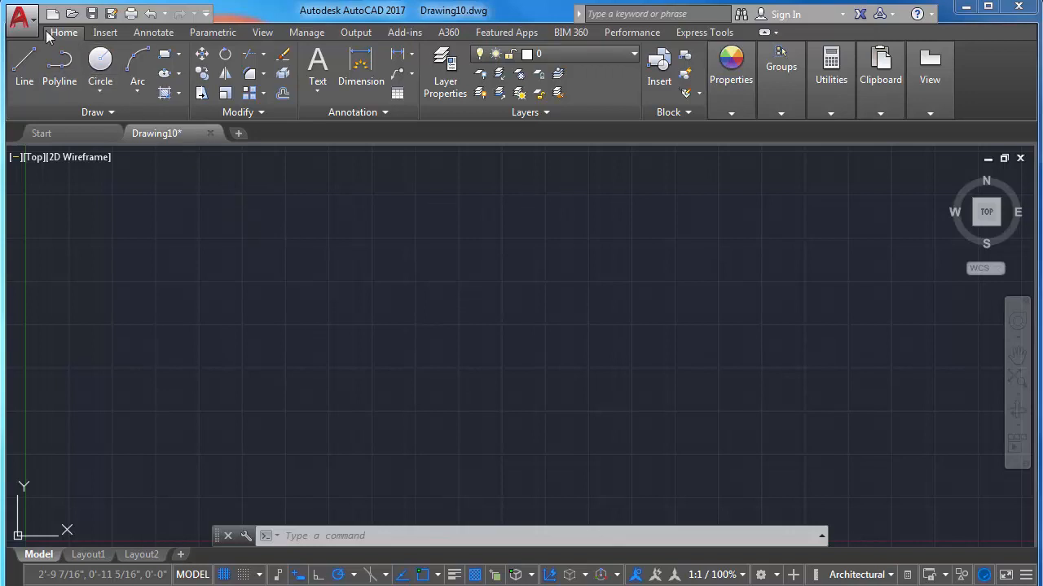
click(19, 18)
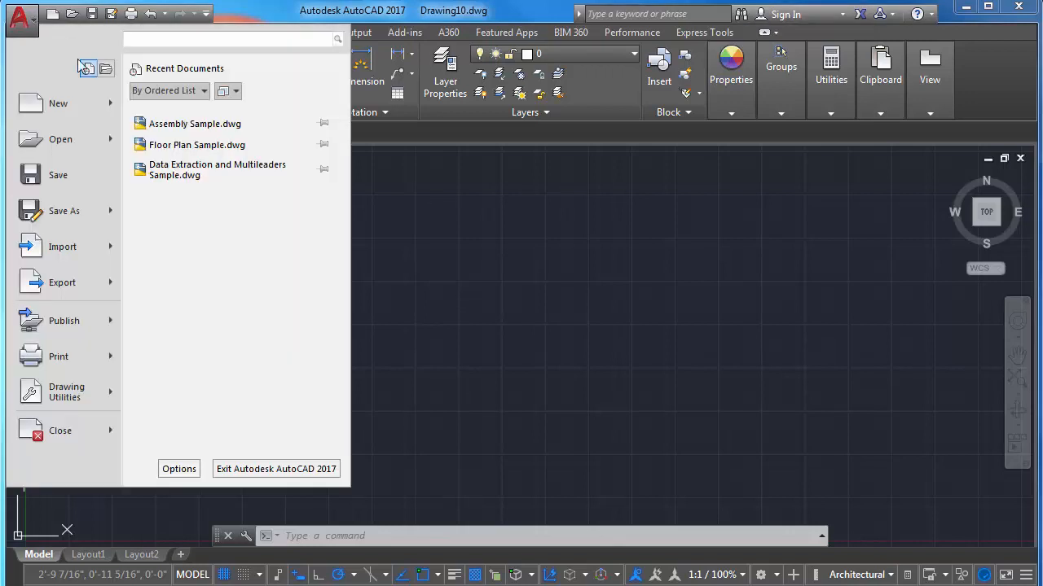
click(180, 468)
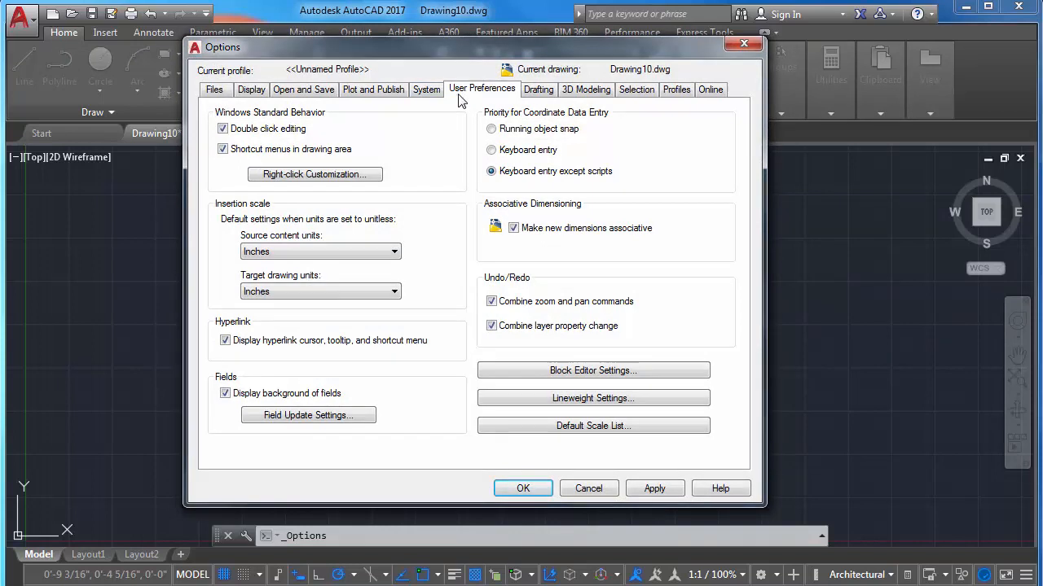
click(365, 186)
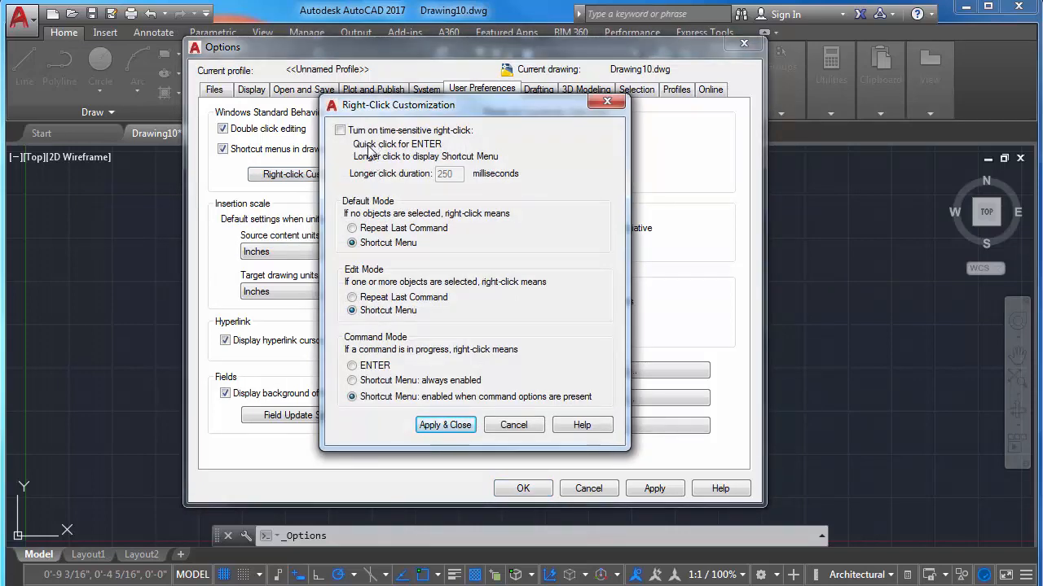
click(340, 130)
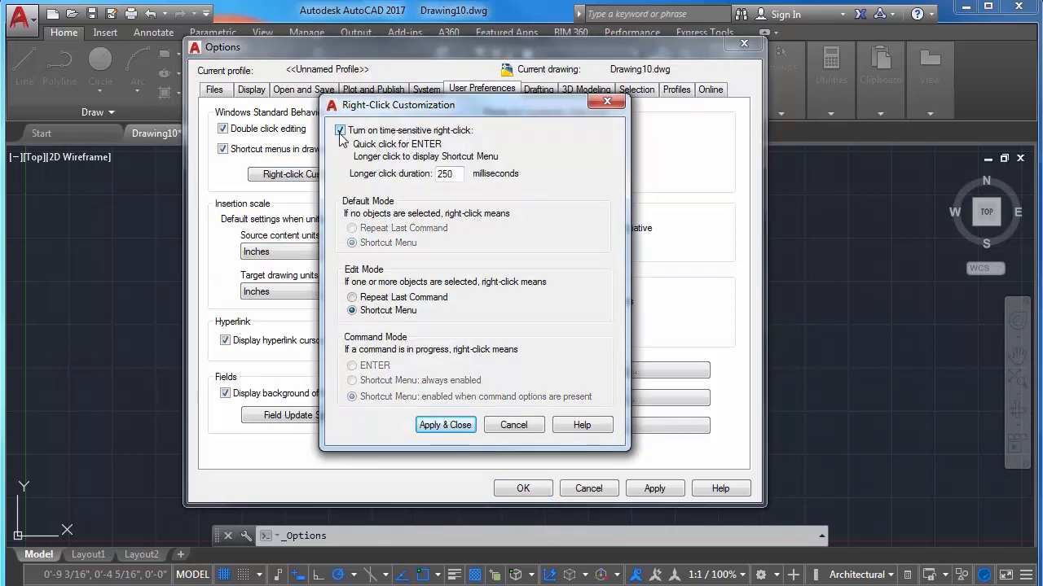
click(450, 427)
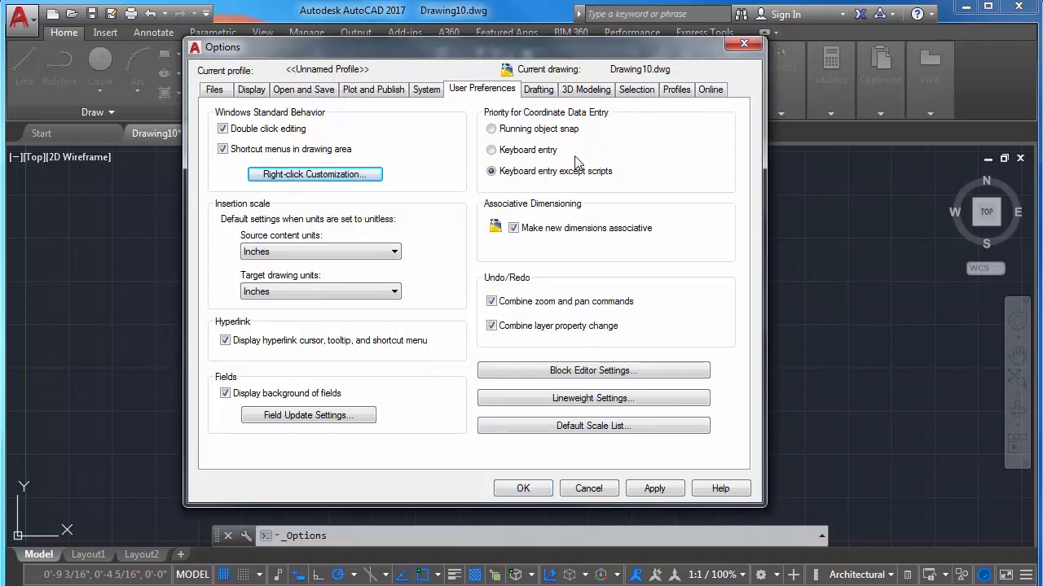
Set the automatic save interval to 5 minutes and apply the options
click(324, 97)
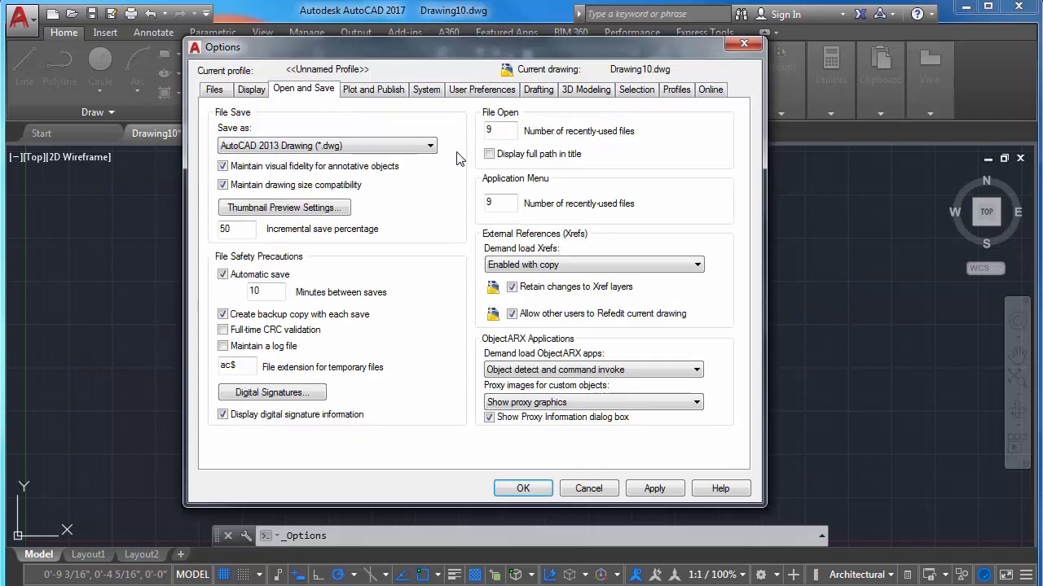
click(279, 290)
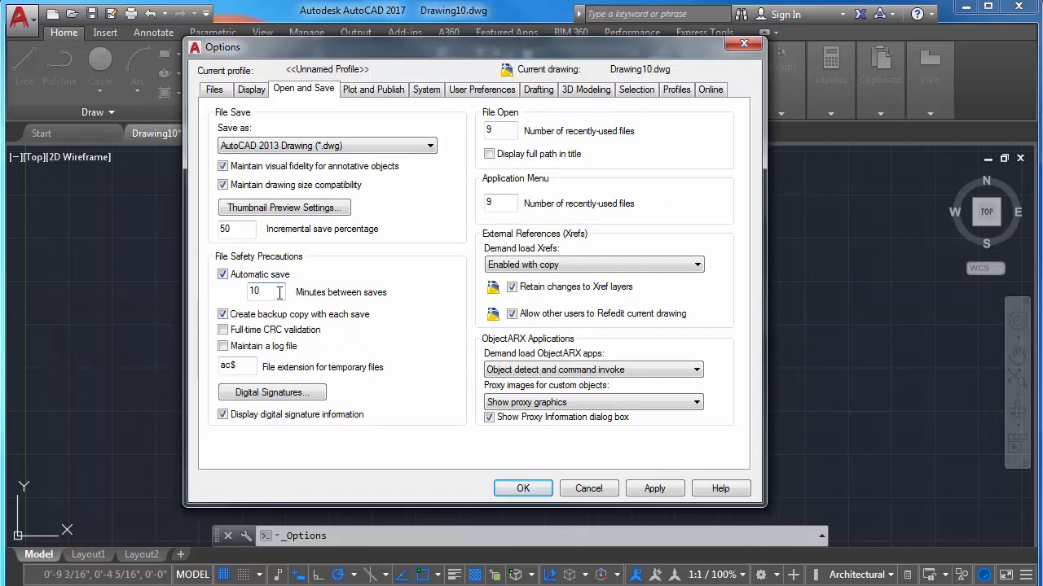
drag(278, 293, 226, 295)
text(5)
click(649, 491)
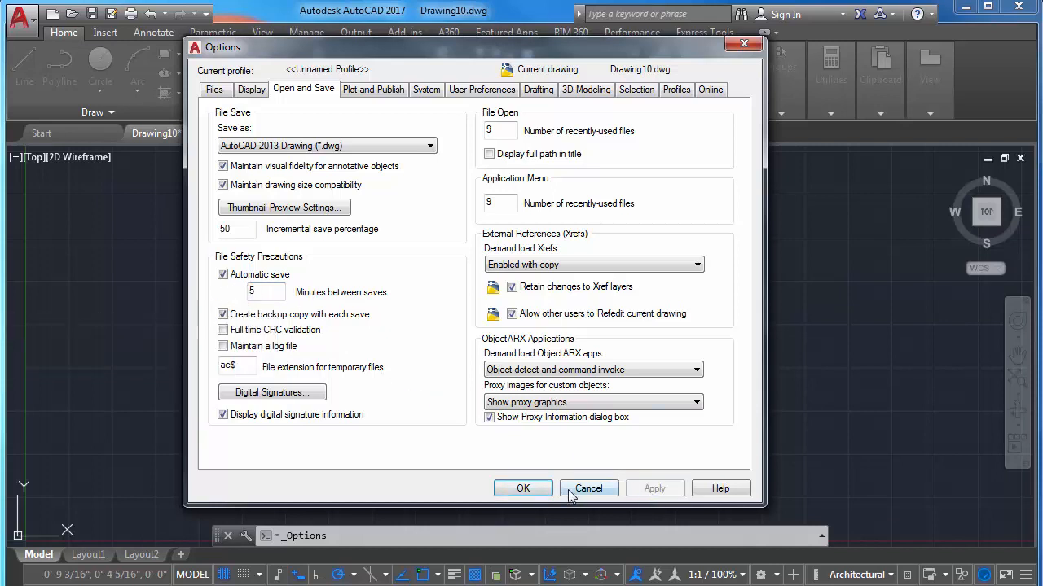
click(515, 493)
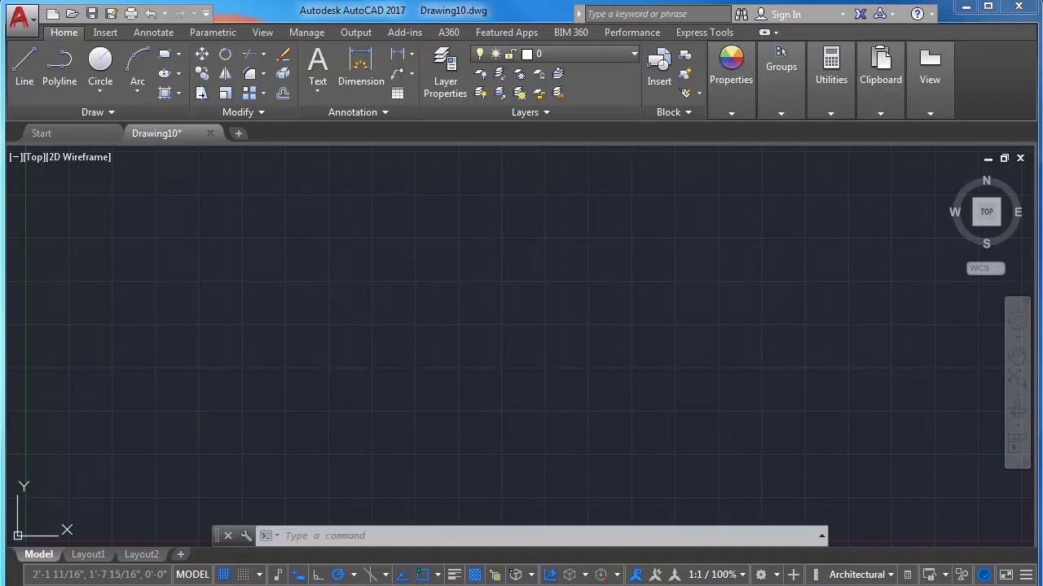
Create a new layer named C-Curb and set its color to yellow
click(438, 68)
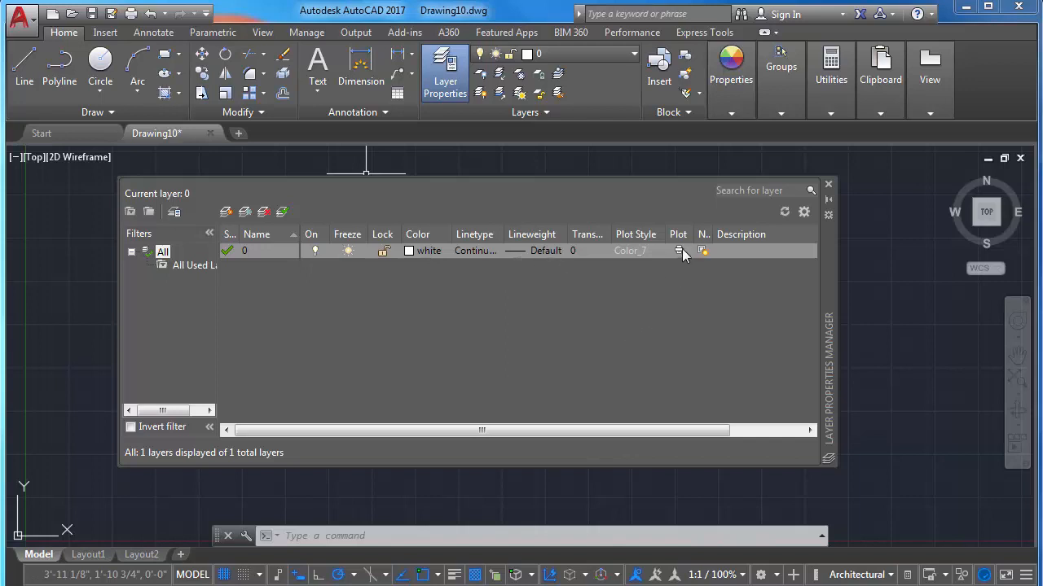
click(226, 213)
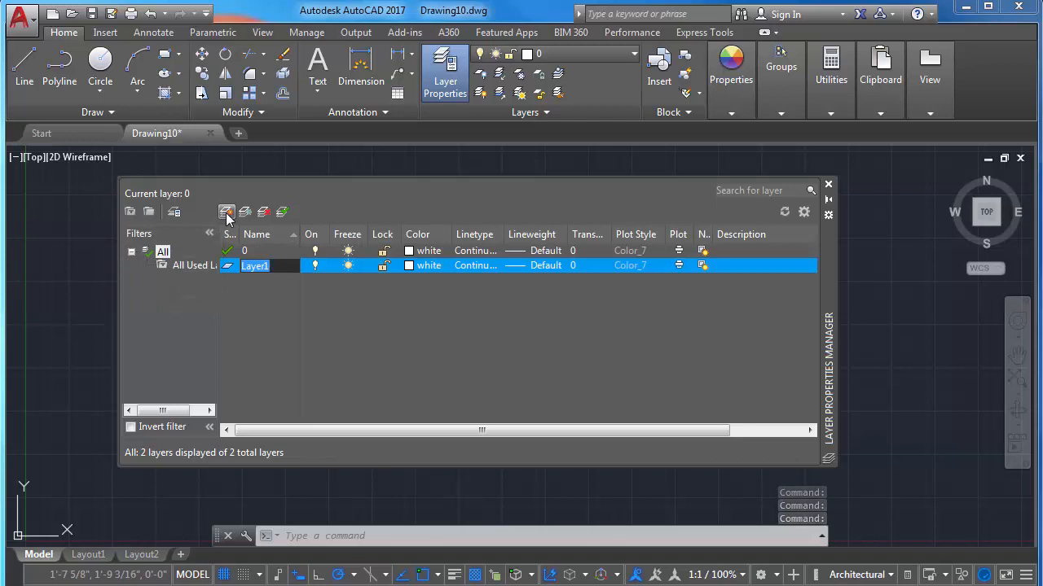
text(C-)
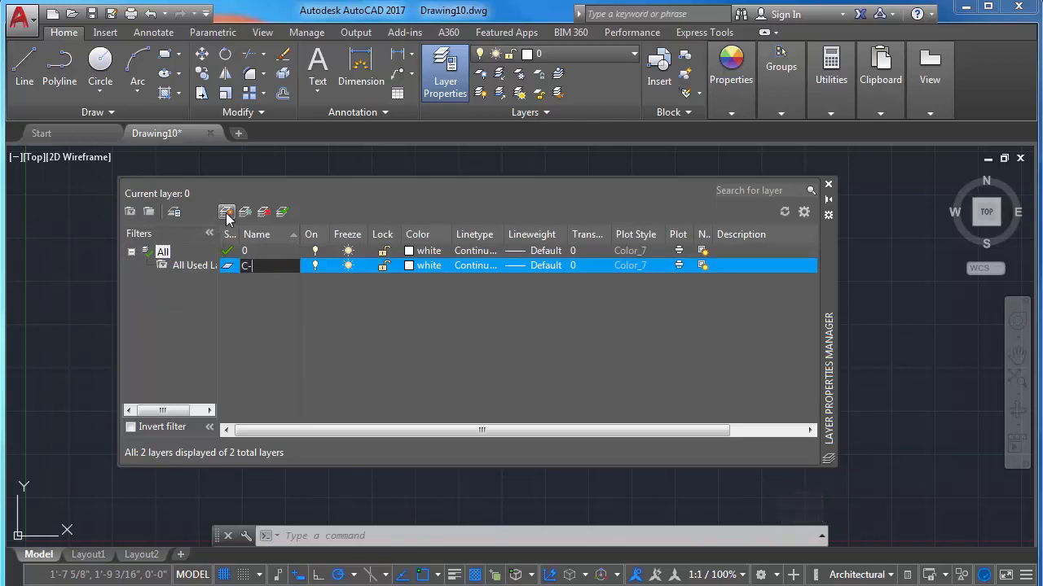
text(Curb)
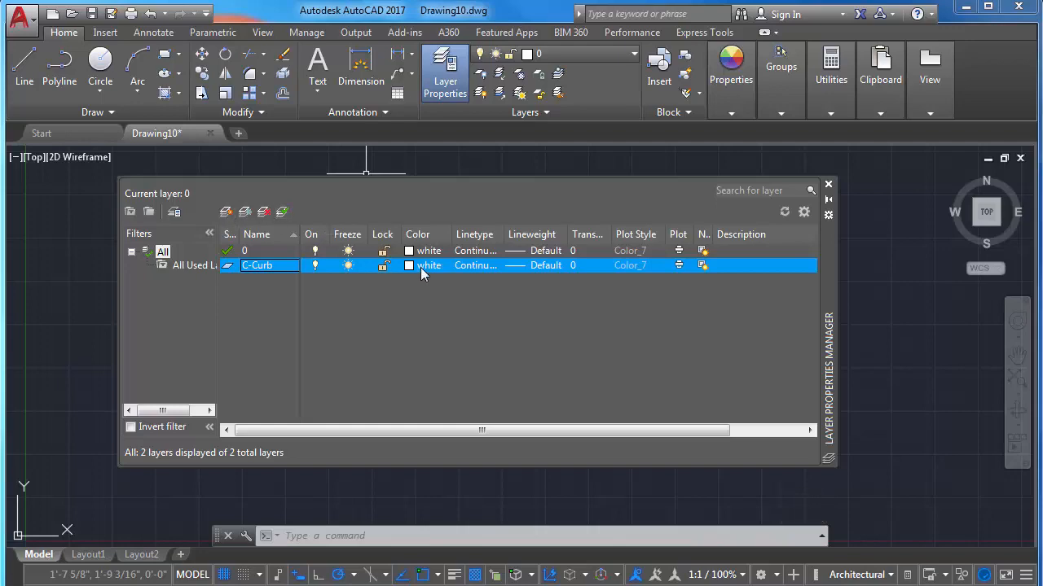
click(421, 270)
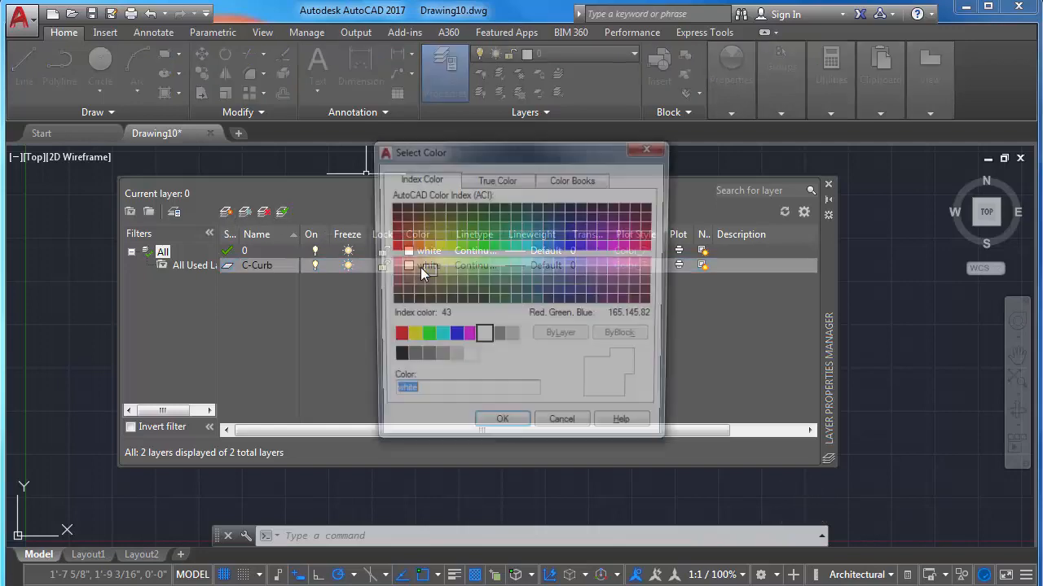
click(407, 339)
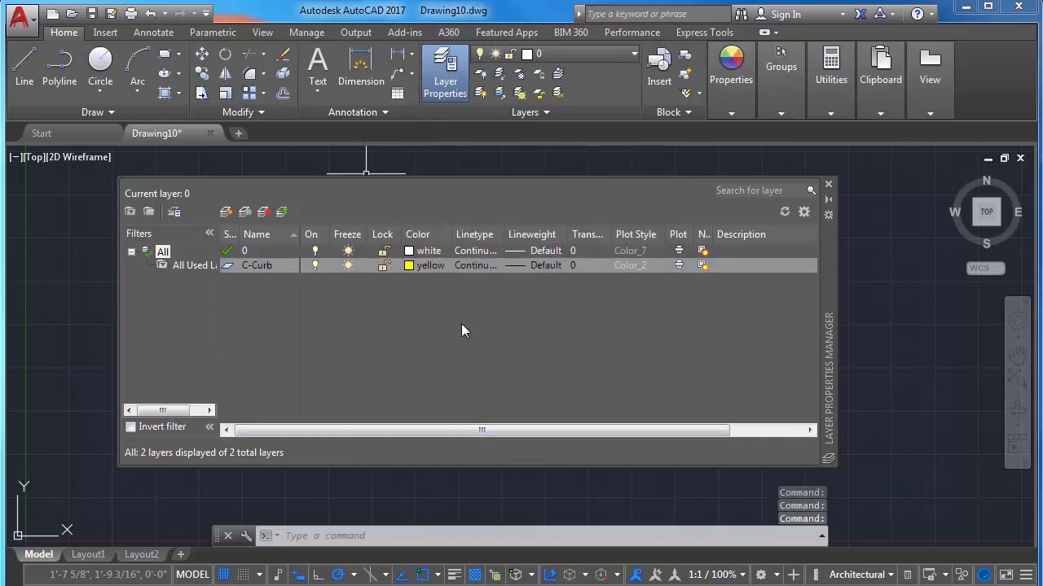
Create a new layer named C-Centerline and set its color to green
click(229, 213)
text(C)
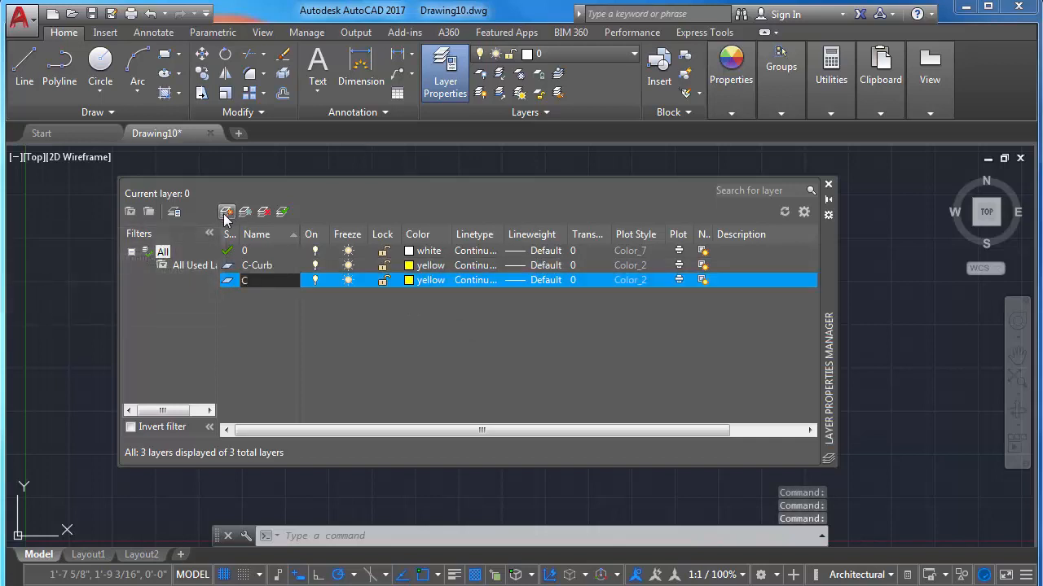
text(-Centerline)
click(412, 281)
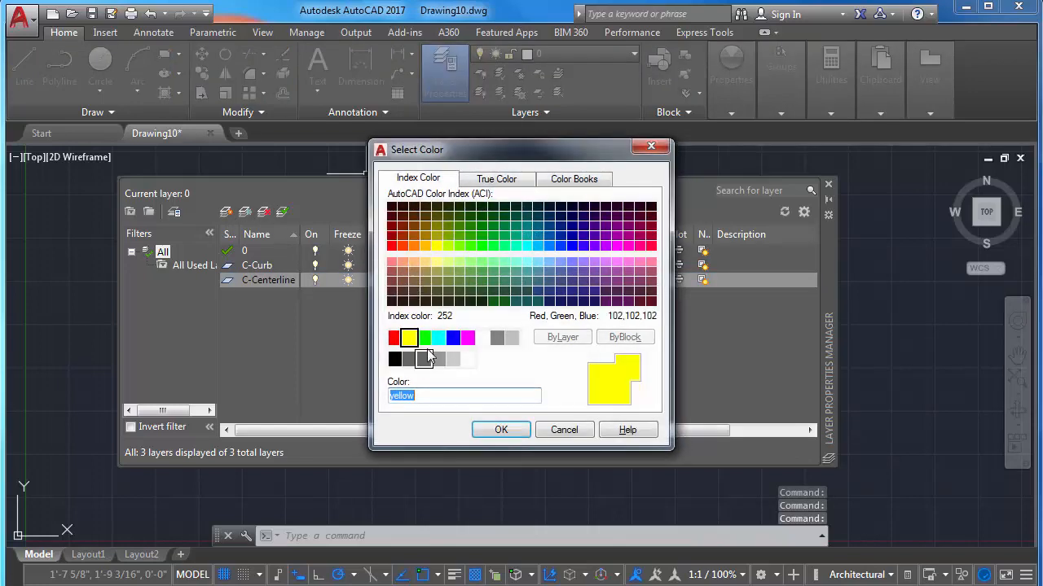
click(426, 337)
click(505, 426)
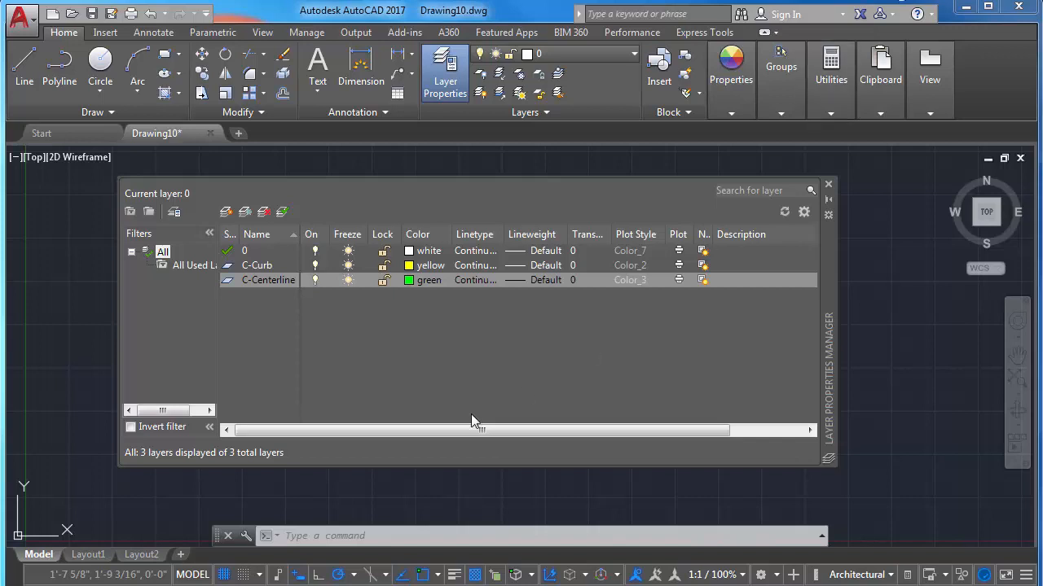
Load the CENTER2 linetype from acad.lin into the drawing with the Linetype Manager
text(LT)
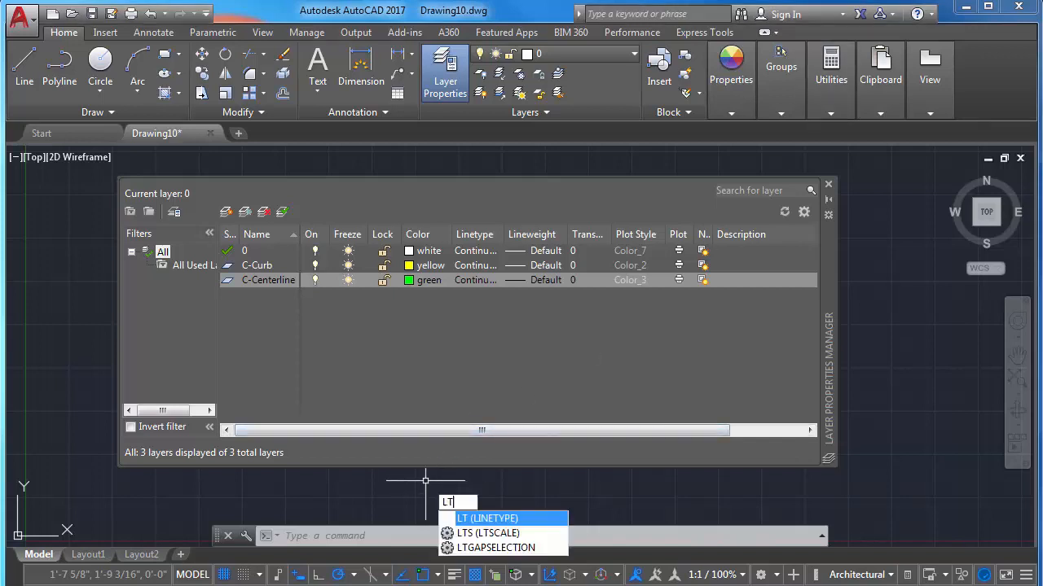
key(Return)
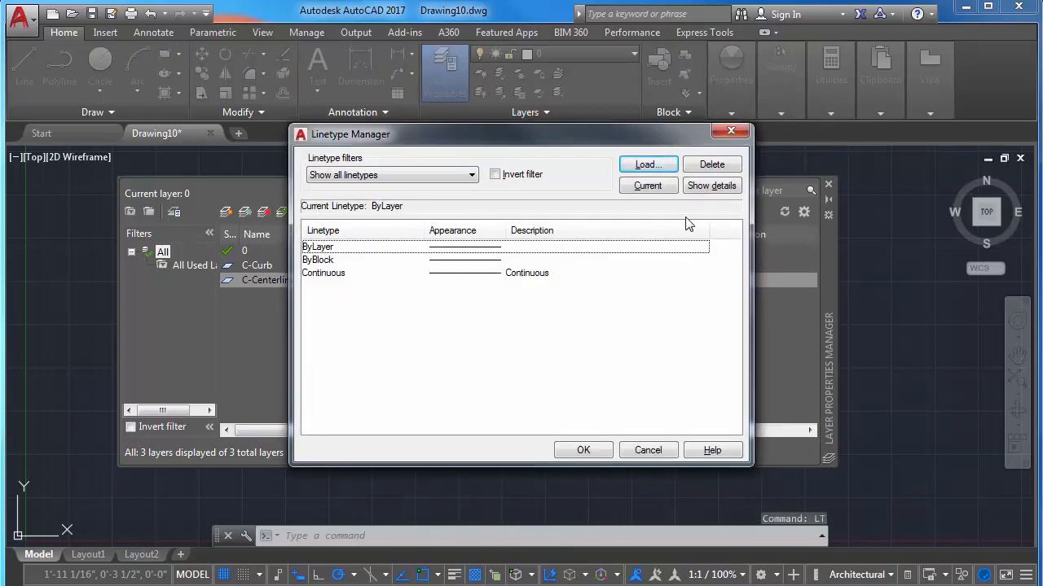
click(645, 164)
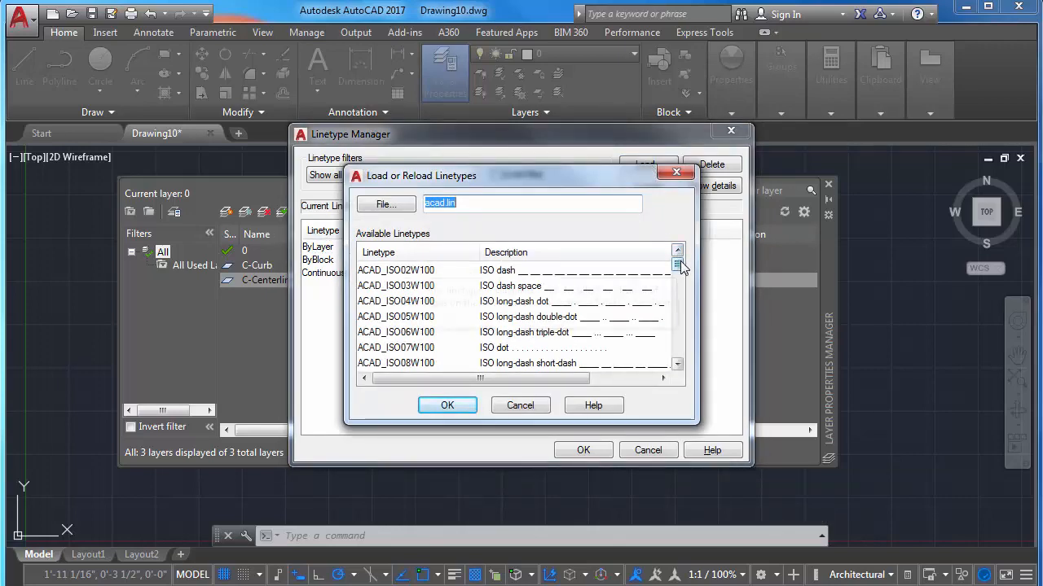
drag(678, 266, 679, 305)
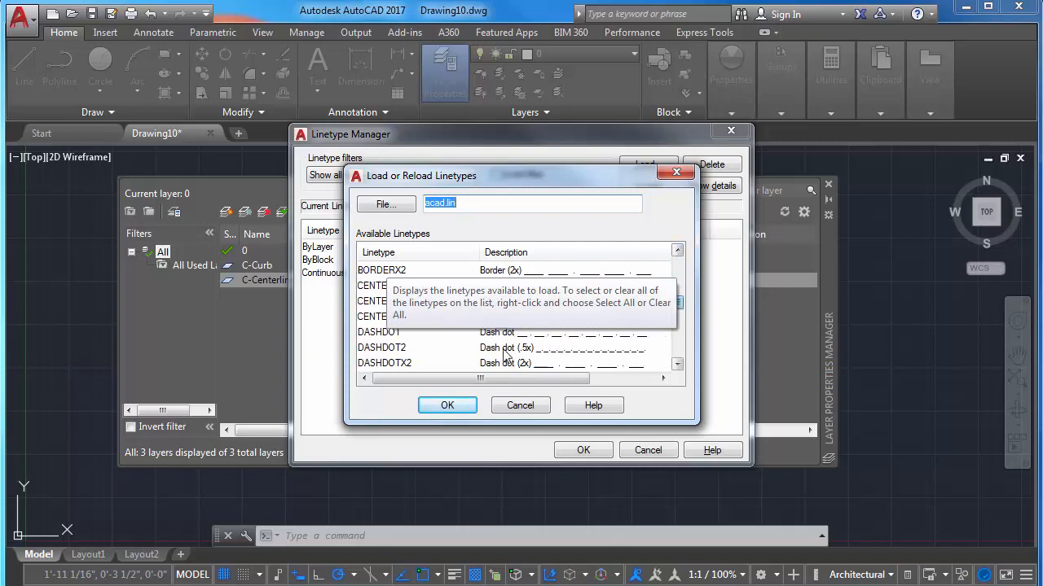
click(376, 306)
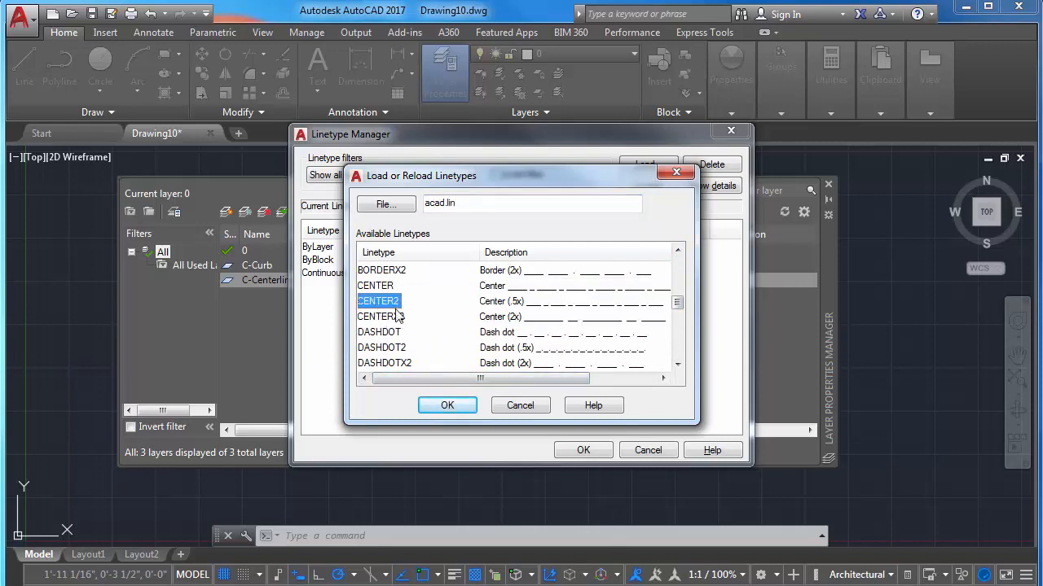
click(456, 413)
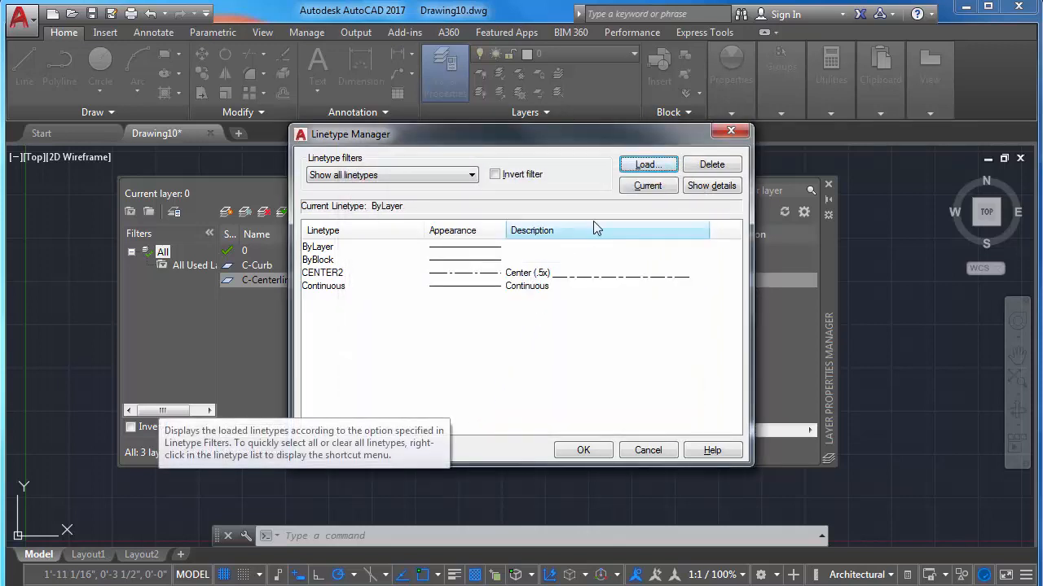
Load the HIDDEN2 linetype from acad.lin as well and accept the loaded linetypes
click(645, 166)
drag(679, 263, 665, 342)
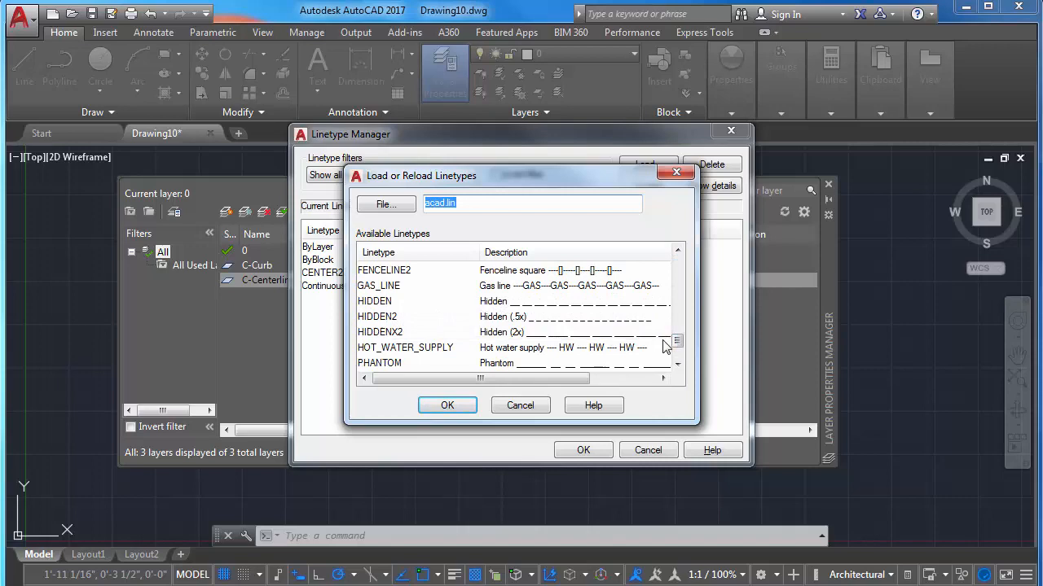
click(505, 319)
click(471, 405)
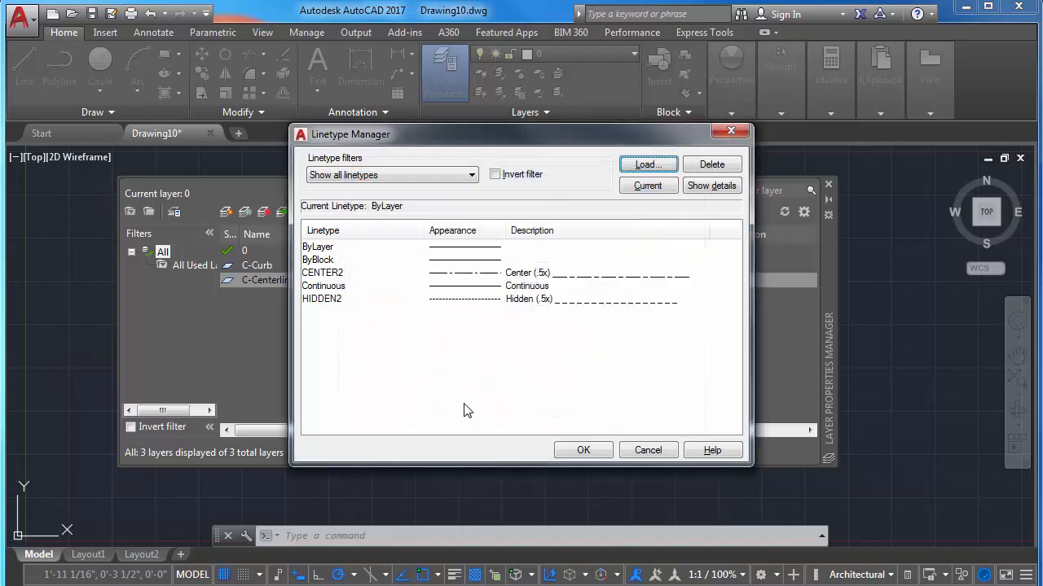
click(583, 453)
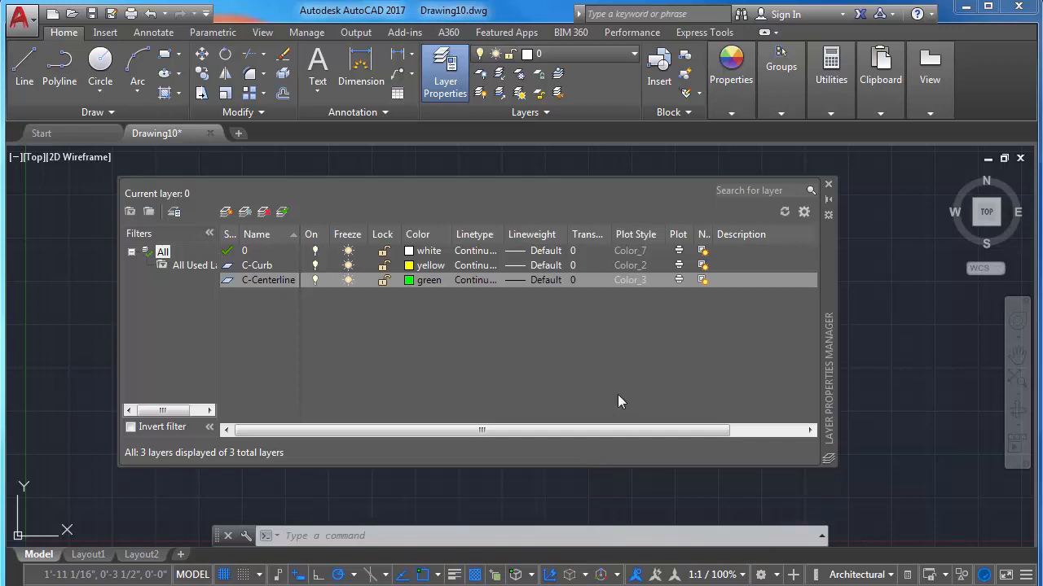
Assign the CENTER2 linetype to the C-Centerline layer
click(475, 282)
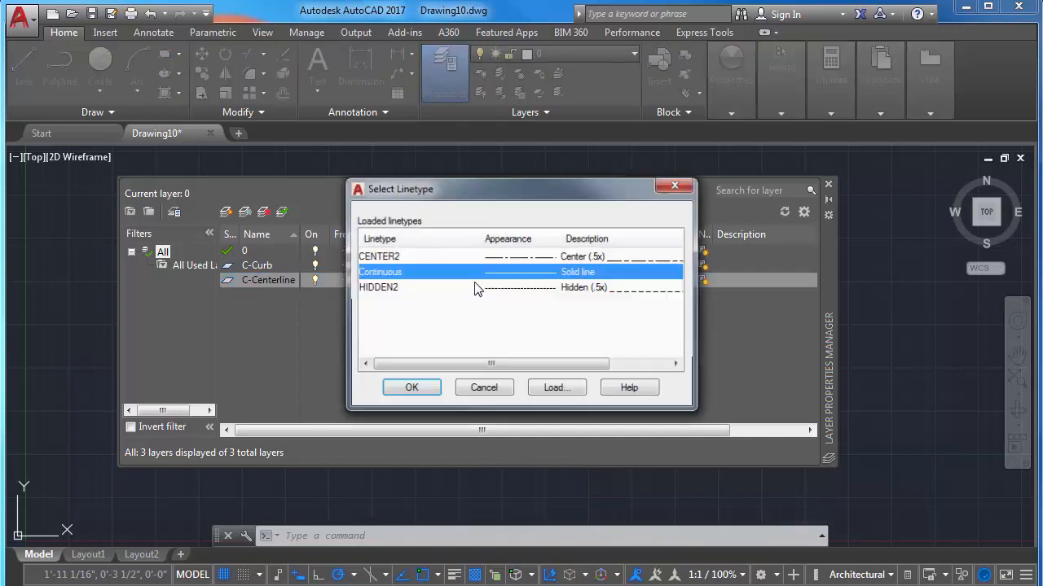
click(397, 258)
click(411, 388)
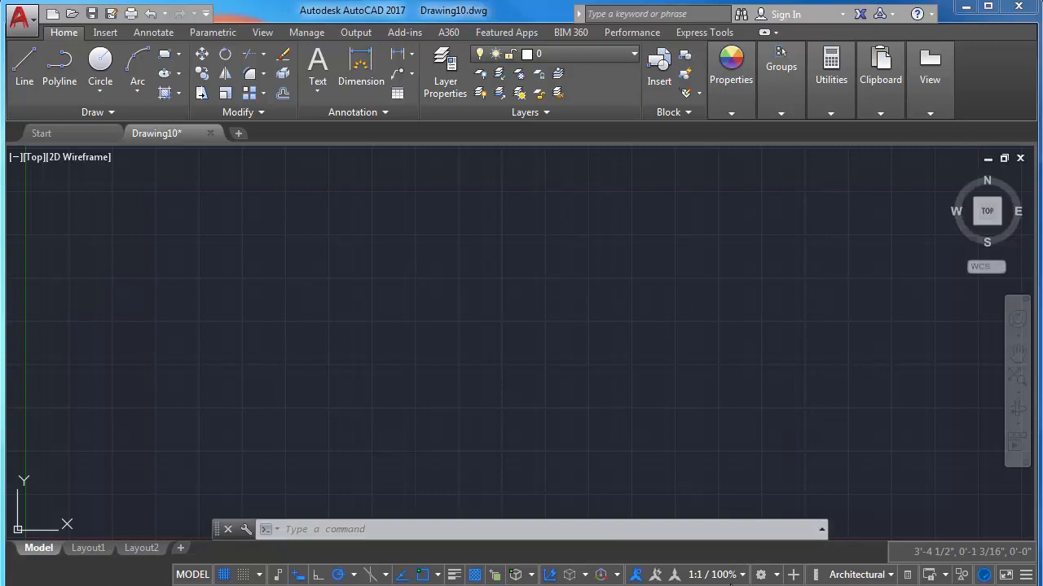
Add a custom drawing scale named 1"-10'-0" with 1 paper unit equal to 120 drawing units to the scale list
click(741, 575)
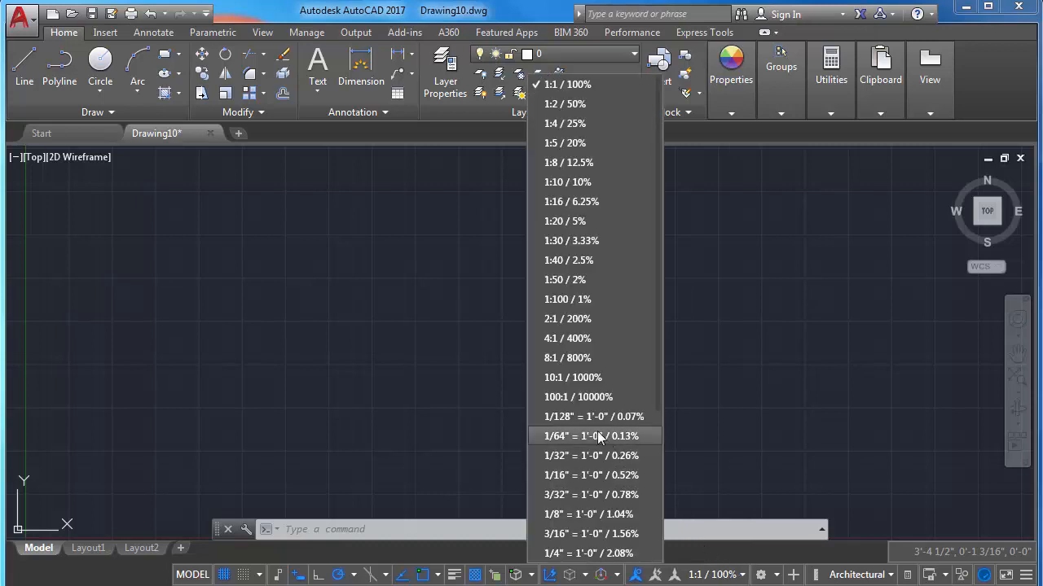
scroll(590, 421, down, 4)
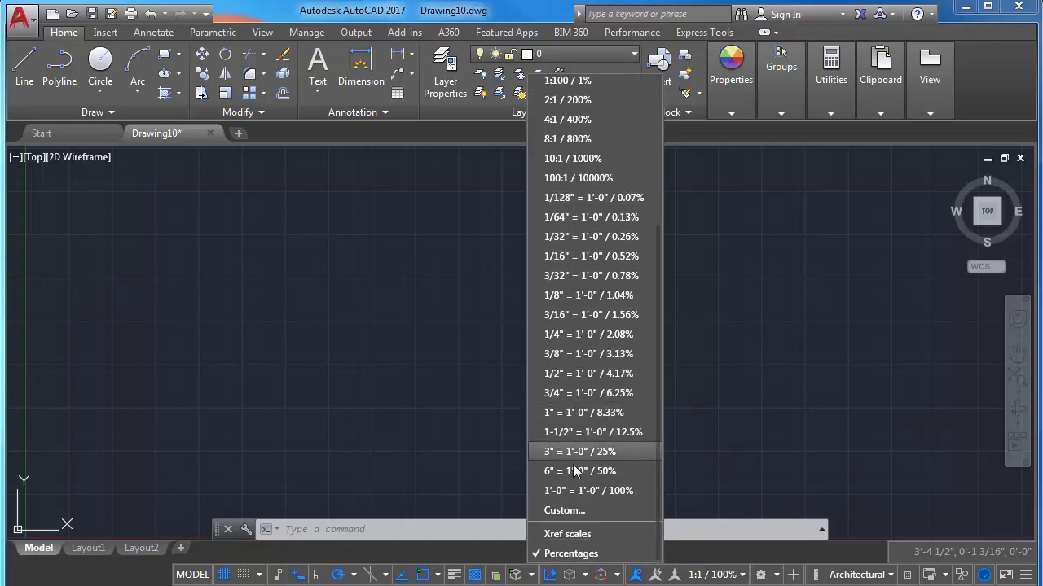
click(579, 511)
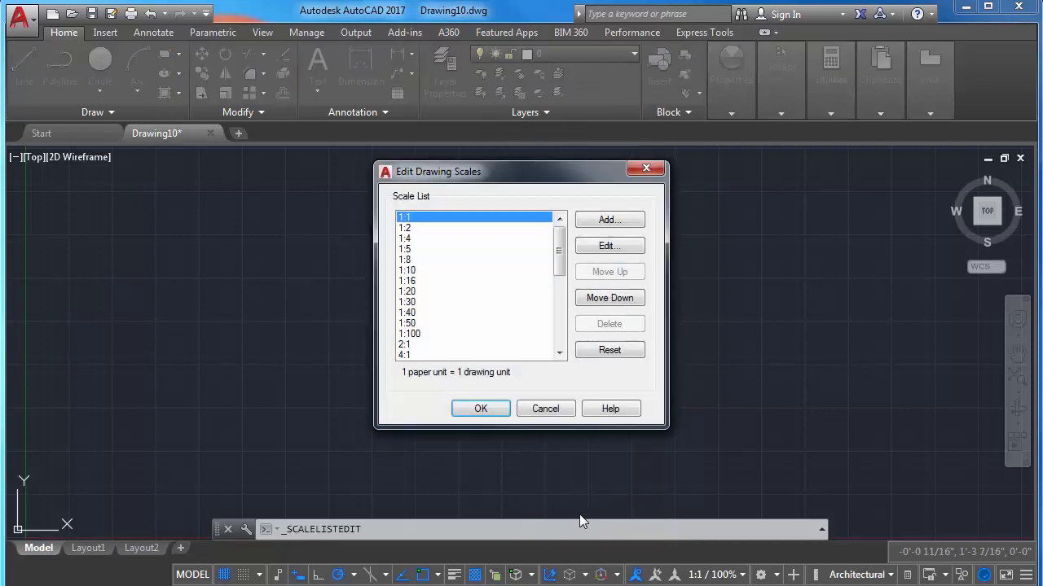
click(608, 221)
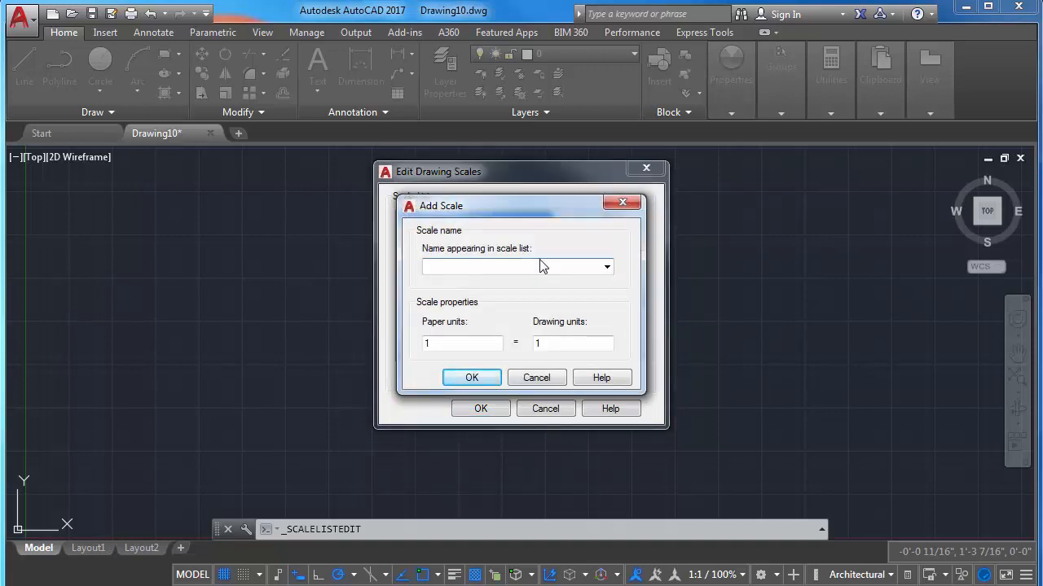
text(1"-10'-0")
click(471, 344)
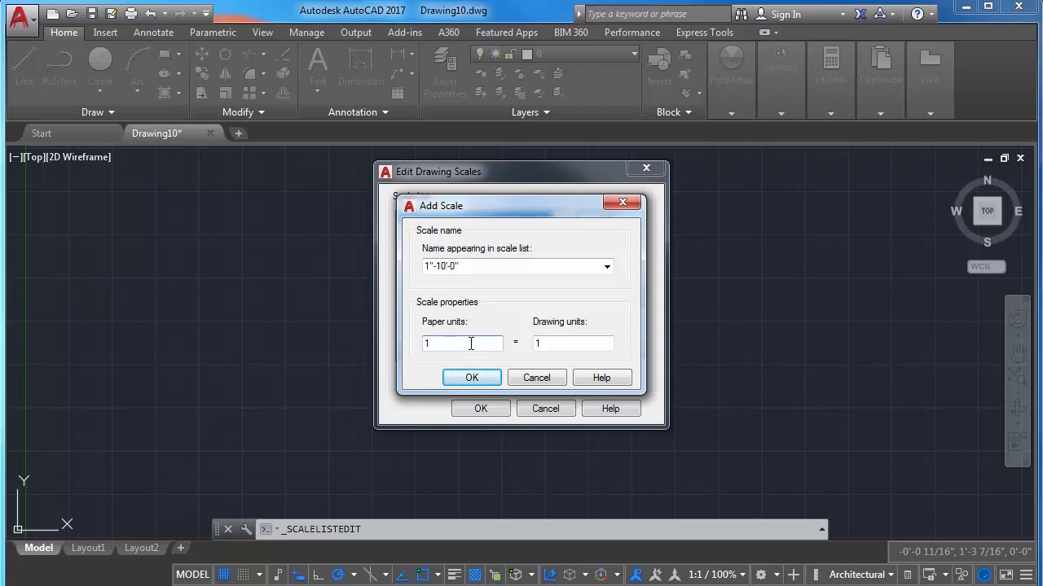
click(577, 341)
text(20)
click(459, 348)
click(484, 382)
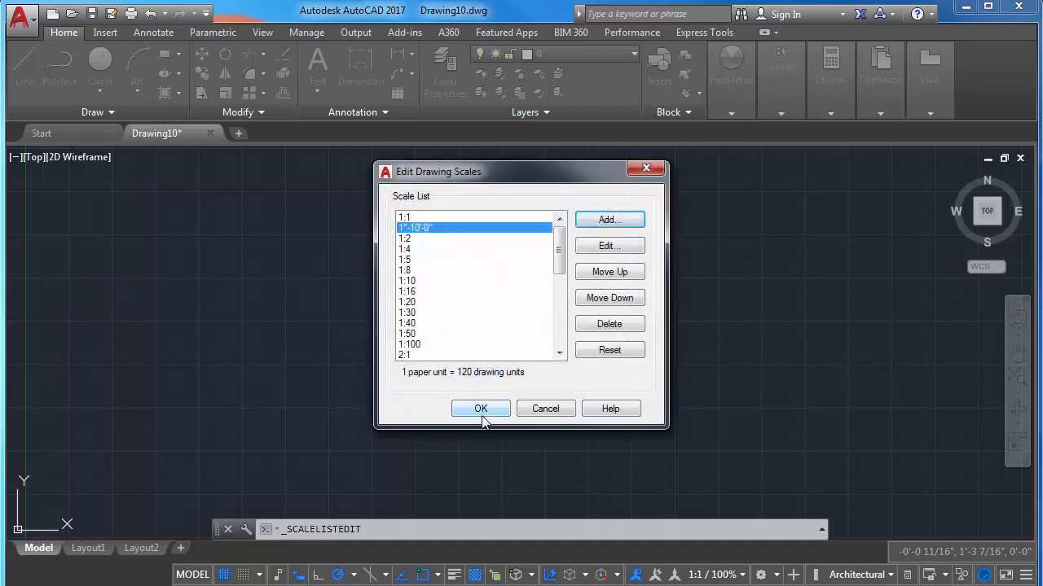
click(481, 409)
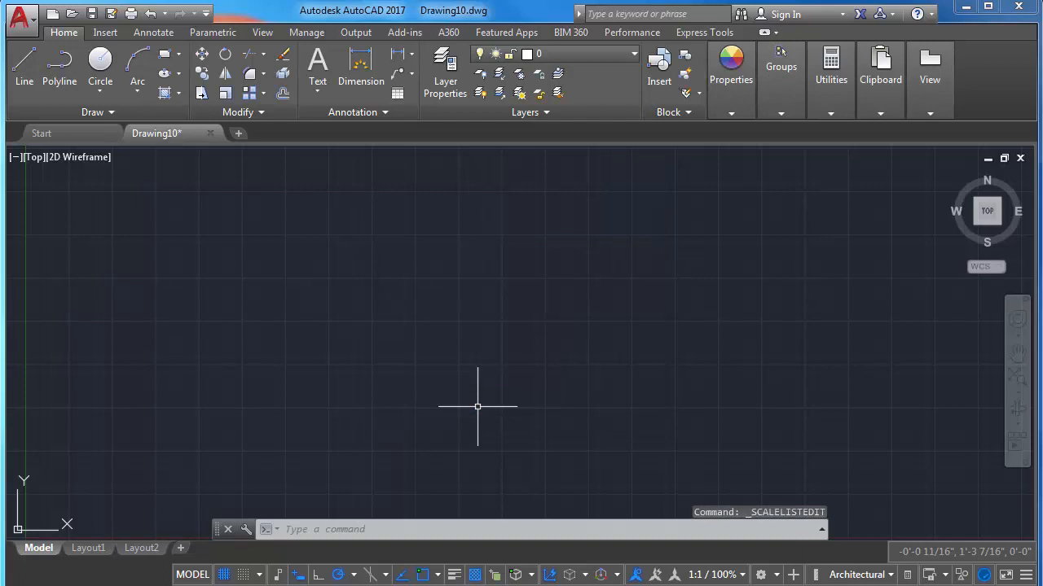
Set the model space annotation scale to the custom 1"-10'-0" scale
click(742, 576)
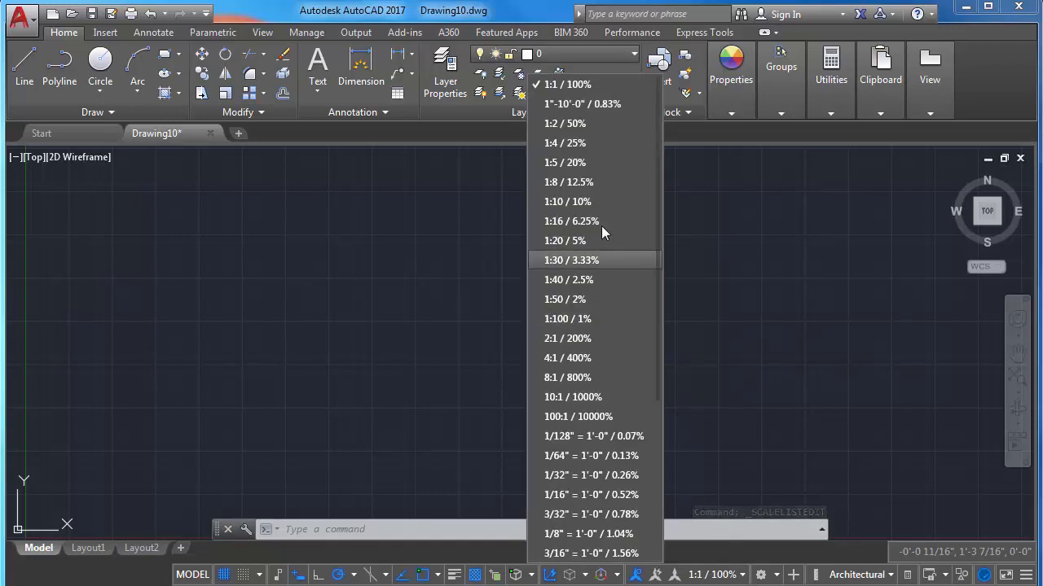
click(575, 104)
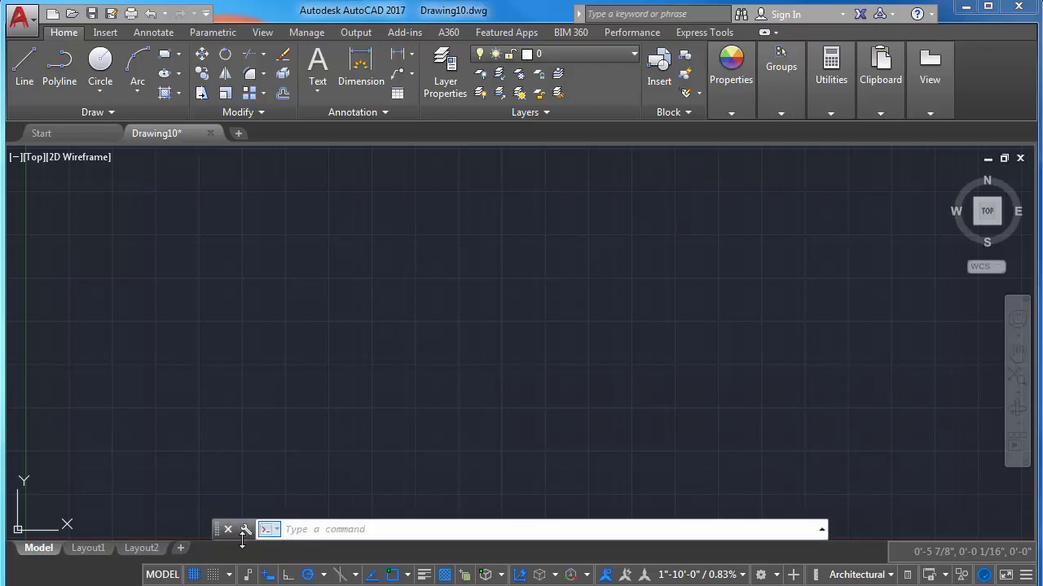
Create a new layout after Layout2 and make it the current layout
click(181, 548)
click(187, 551)
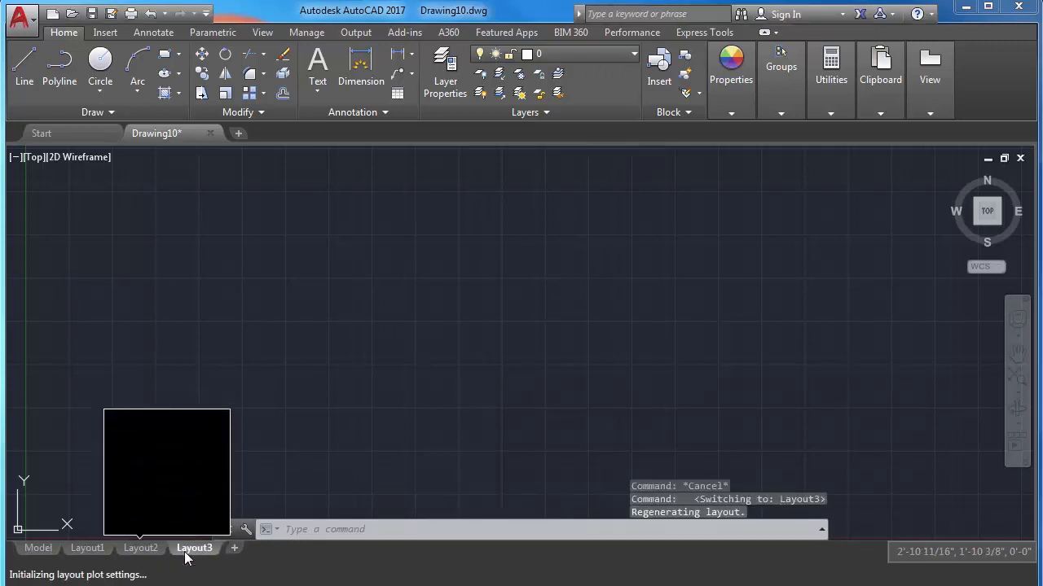
right_click(193, 569)
key(Escape)
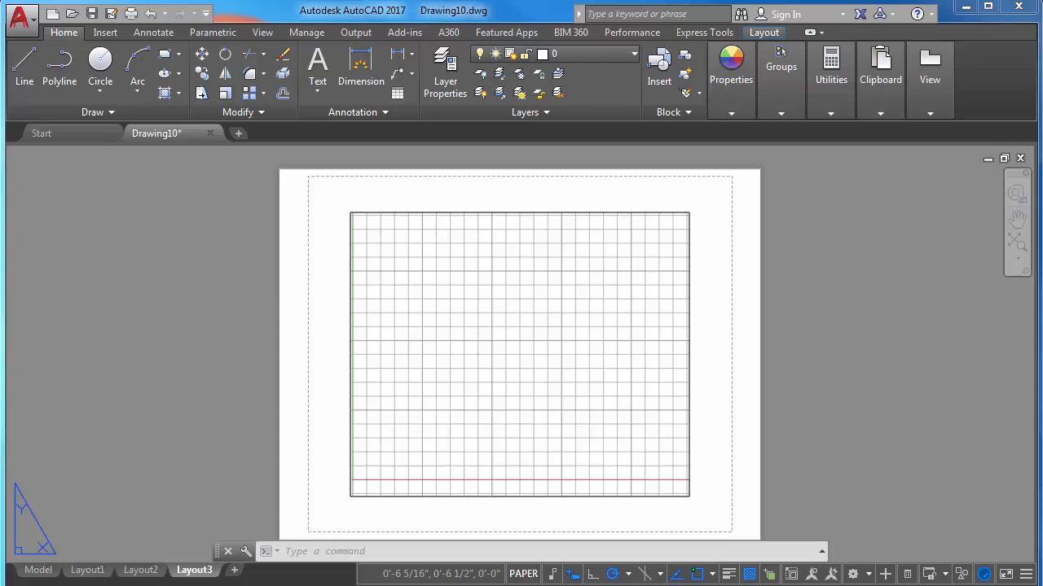
Modify the new layout's page setup with the PAGESETUP command and set its plotter to Adobe PDF
text(page)
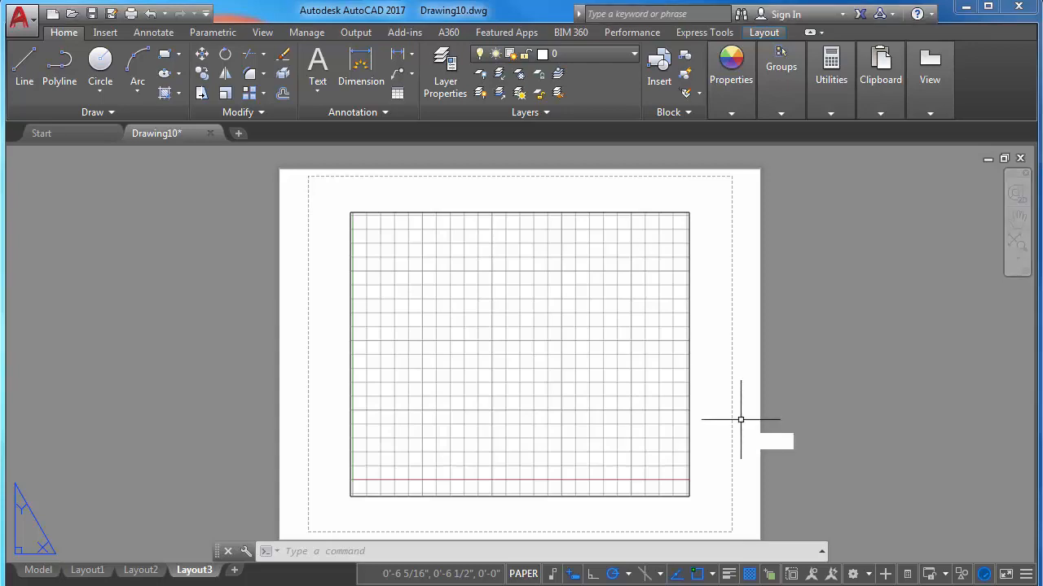
text(setup)
key(Return)
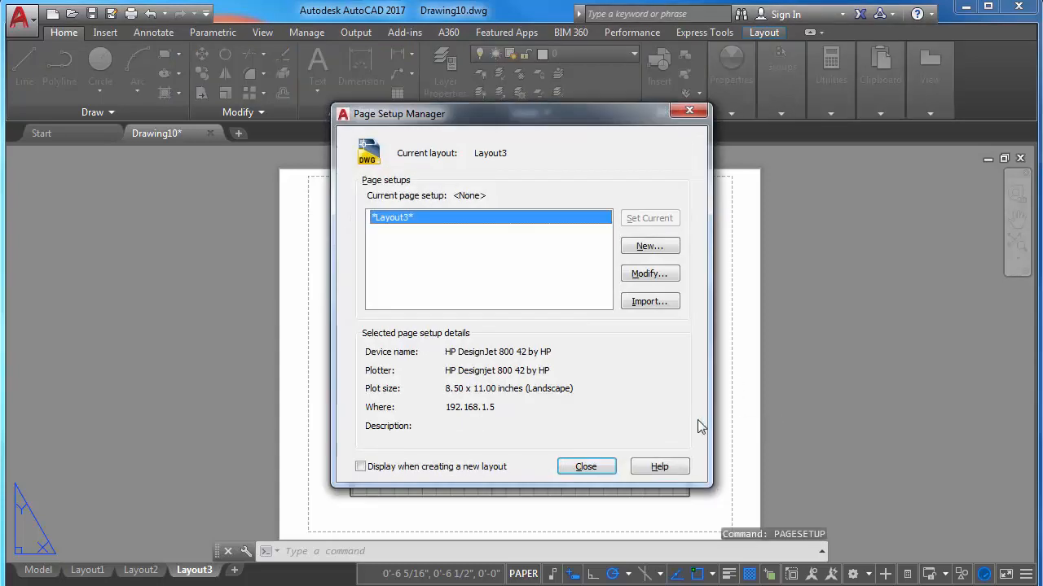
click(640, 278)
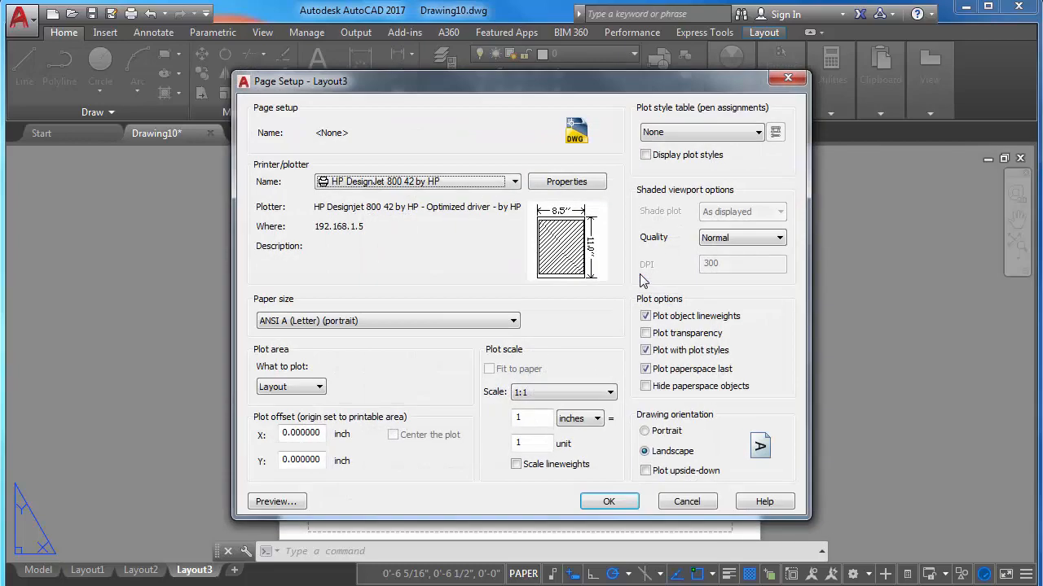
click(467, 190)
click(456, 267)
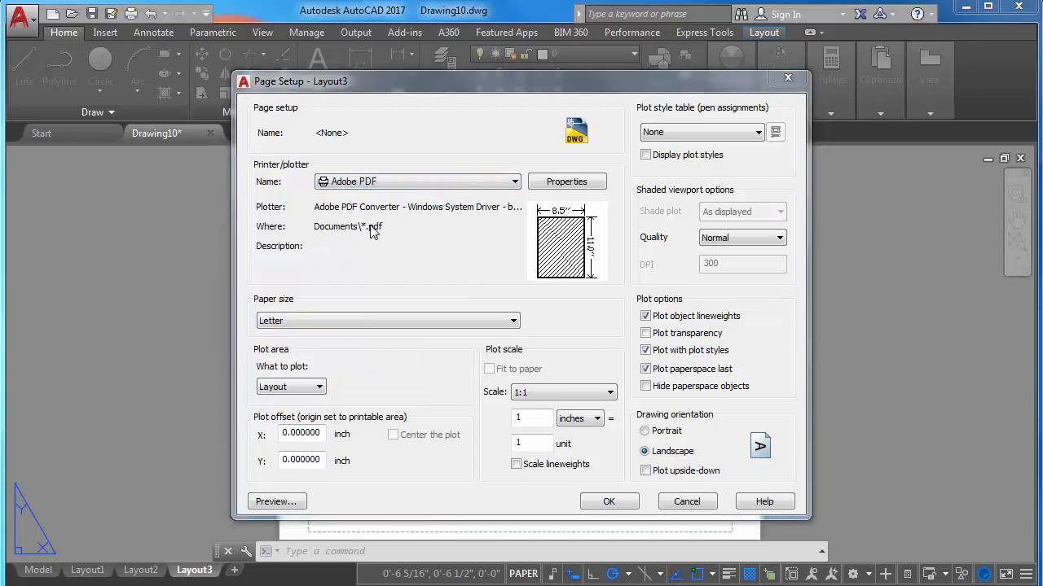
Set the layout's paper size to ARCH D, accept the page setup and leave the Page Setup Manager
click(285, 326)
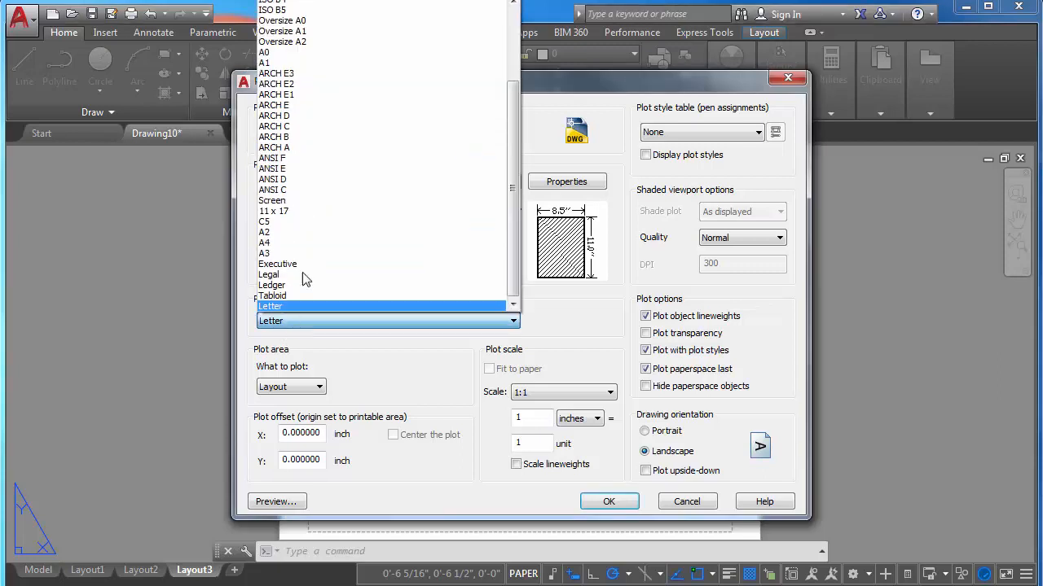
click(302, 117)
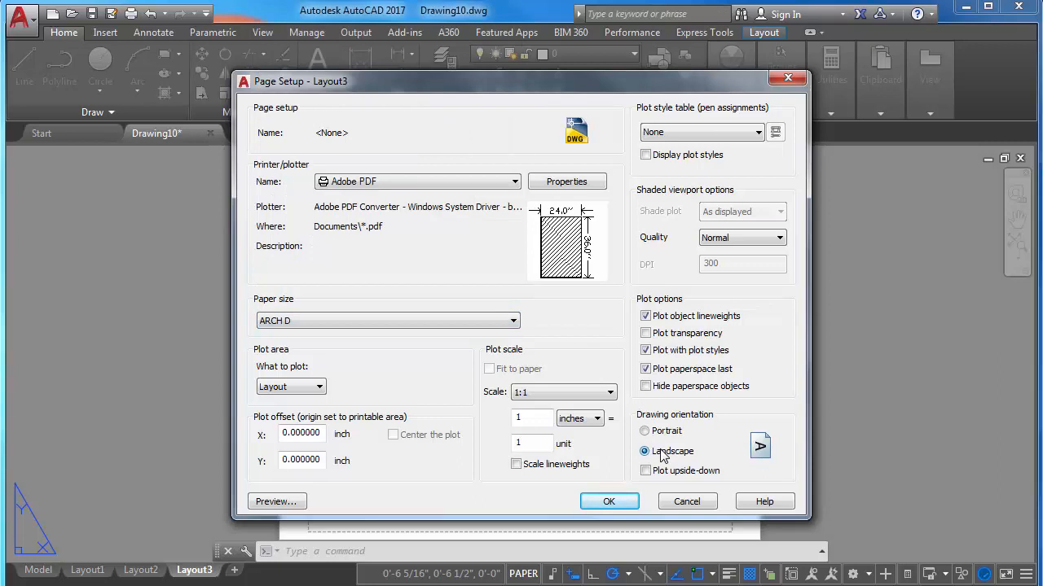
click(623, 506)
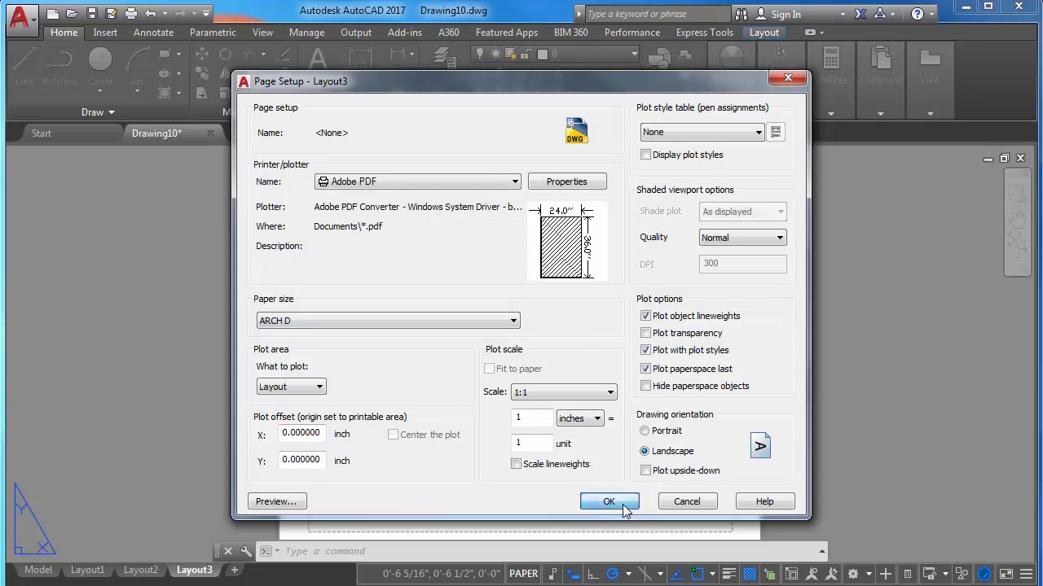
click(603, 467)
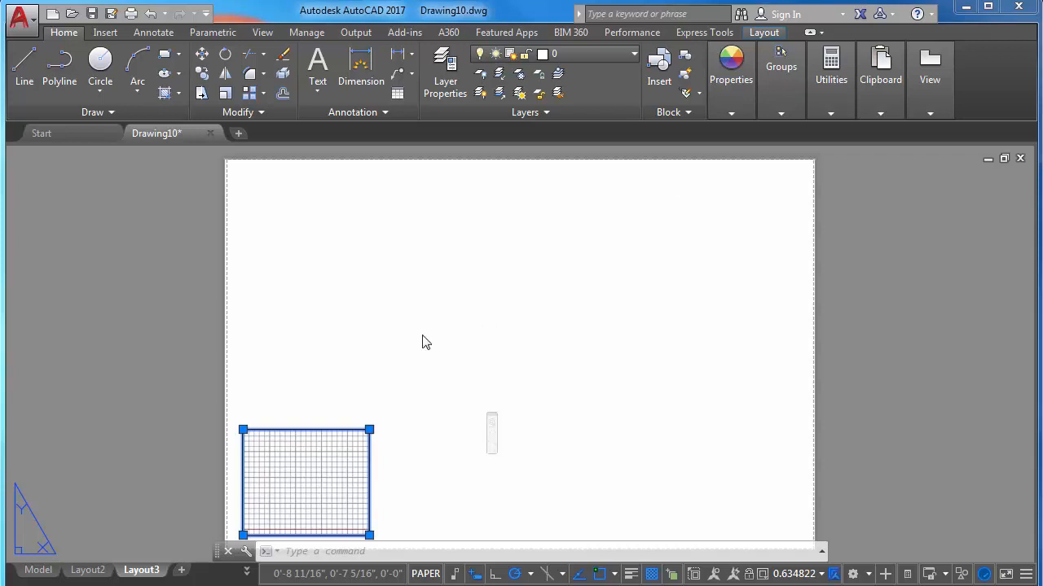
Stretch the viewport's upper-right corner to just inside the sheet's upper-right corner and set the viewport scale to 1"-10'-0"
click(362, 356)
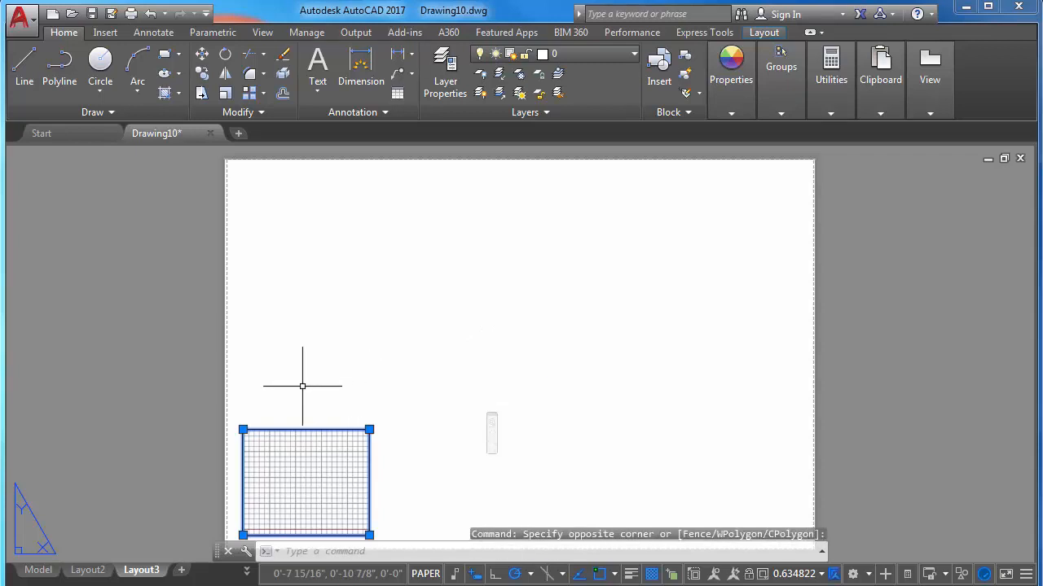
click(369, 429)
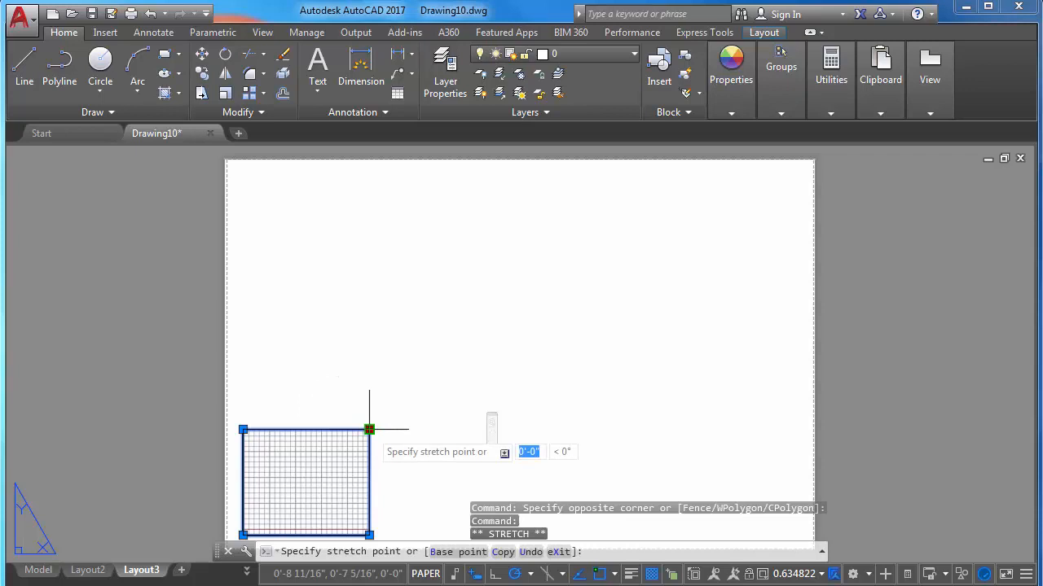
click(800, 172)
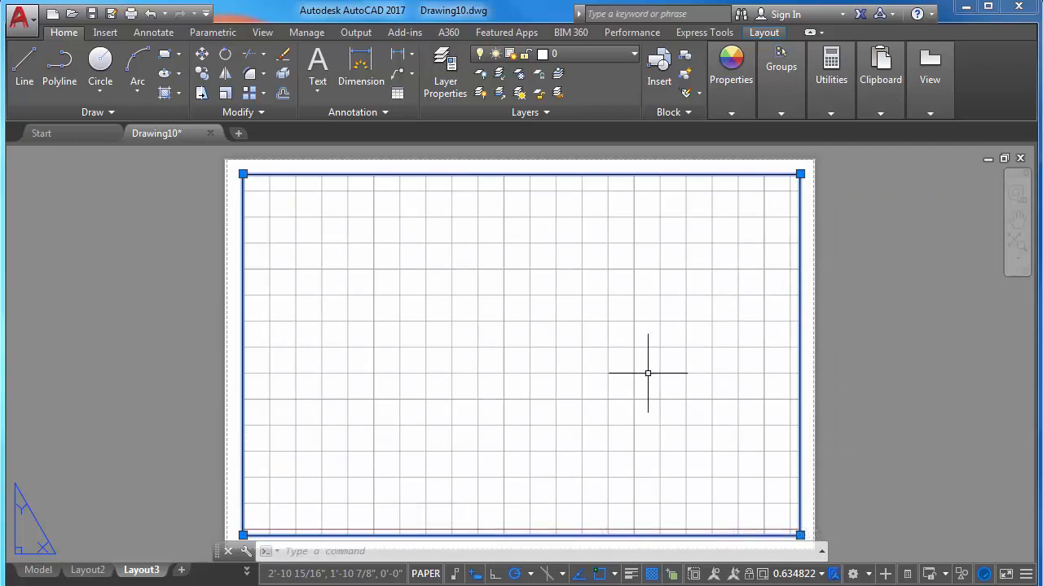
click(810, 576)
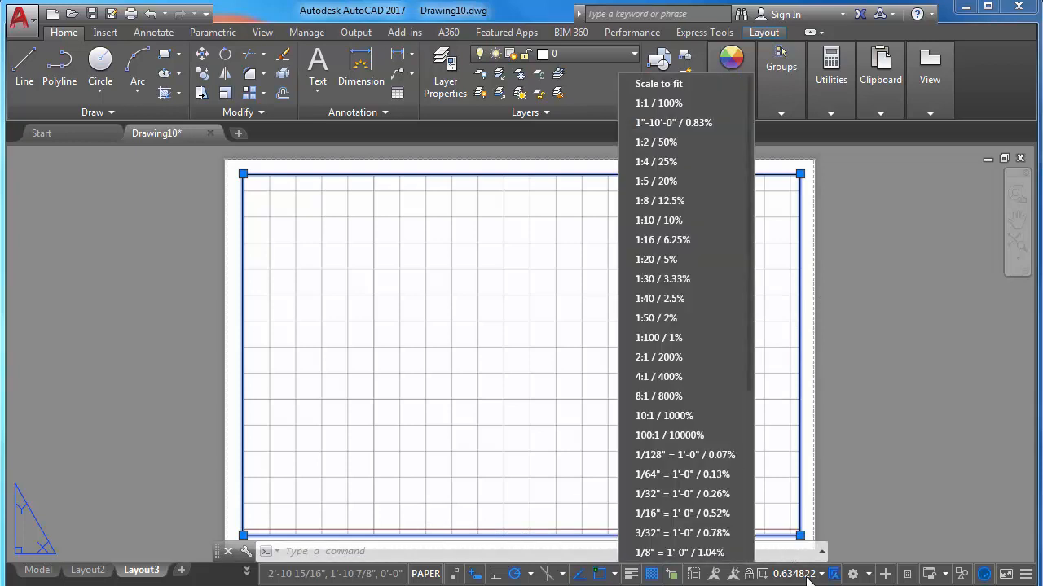
click(674, 122)
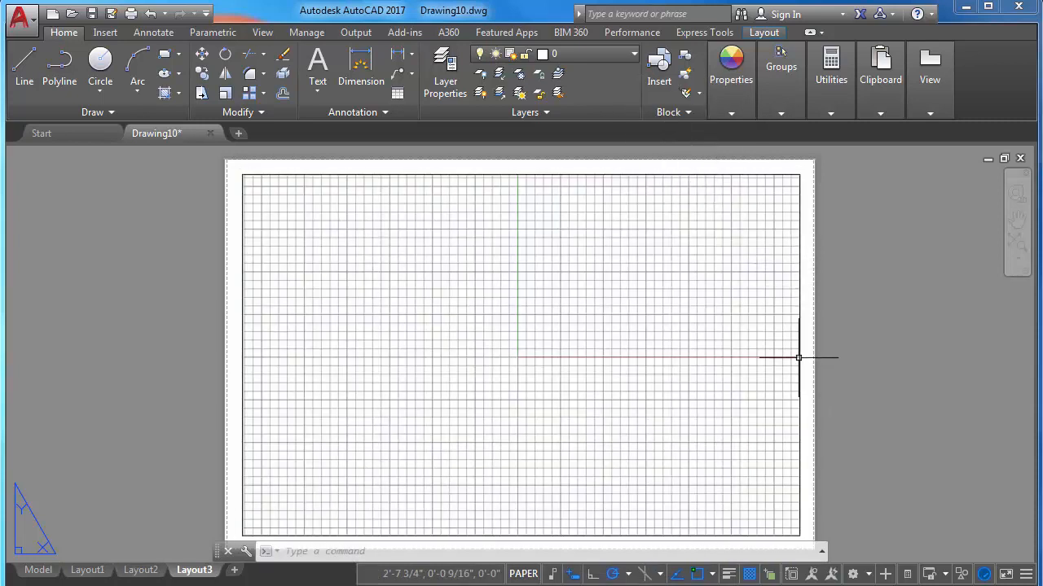